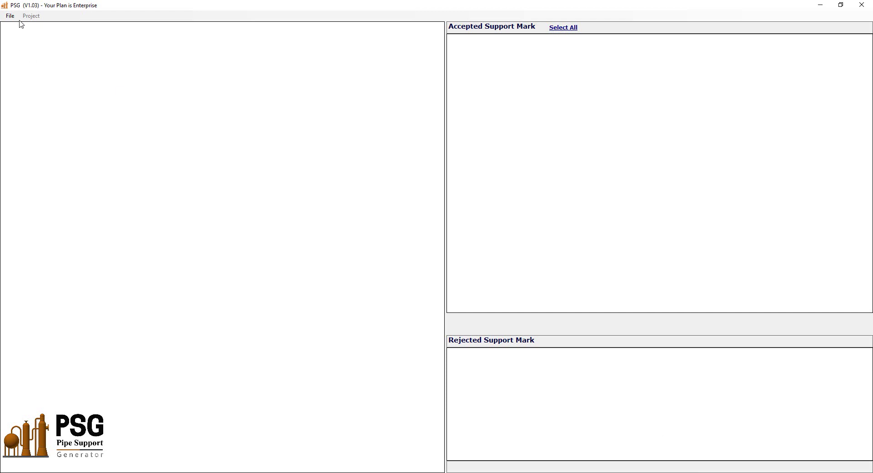
Start a new project with support group B02 and view the group's extended dimension drawing
click(10, 15)
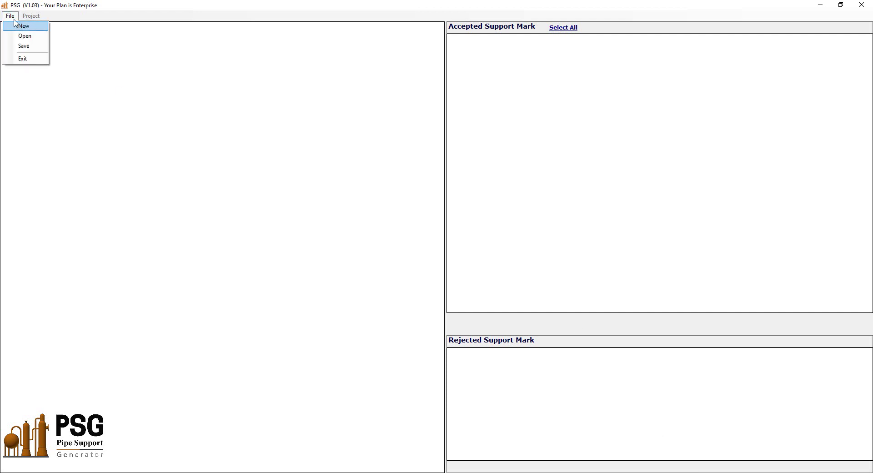
click(21, 26)
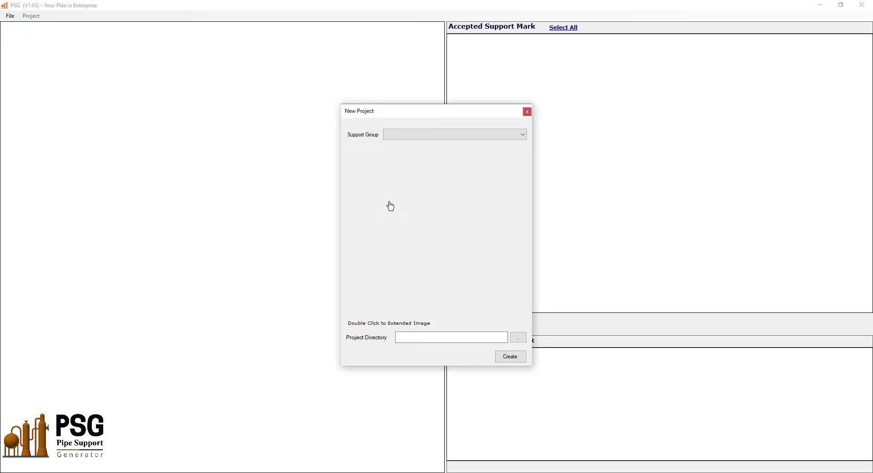
click(479, 135)
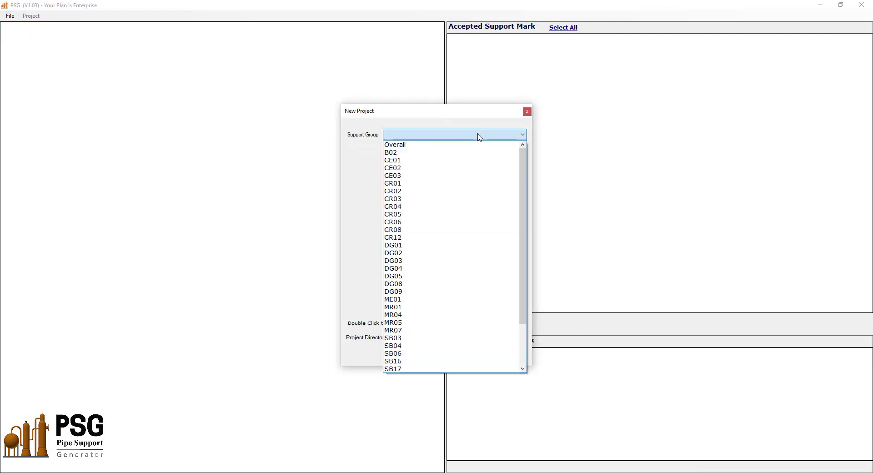
click(395, 156)
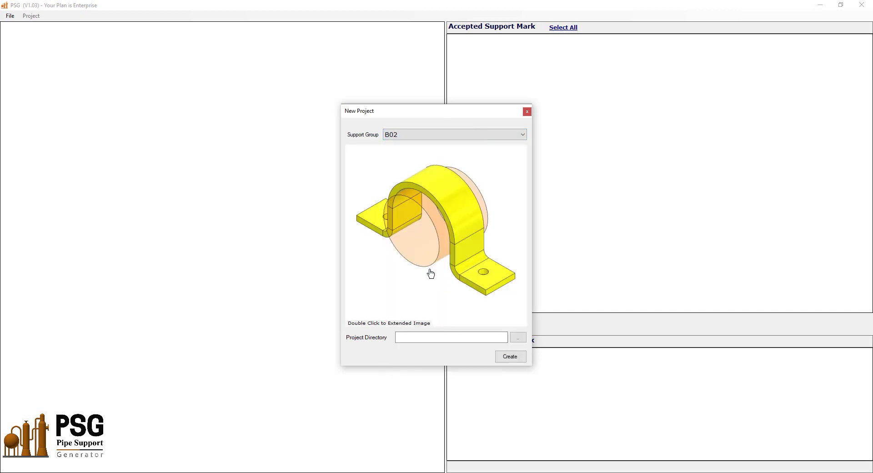
double_click(393, 324)
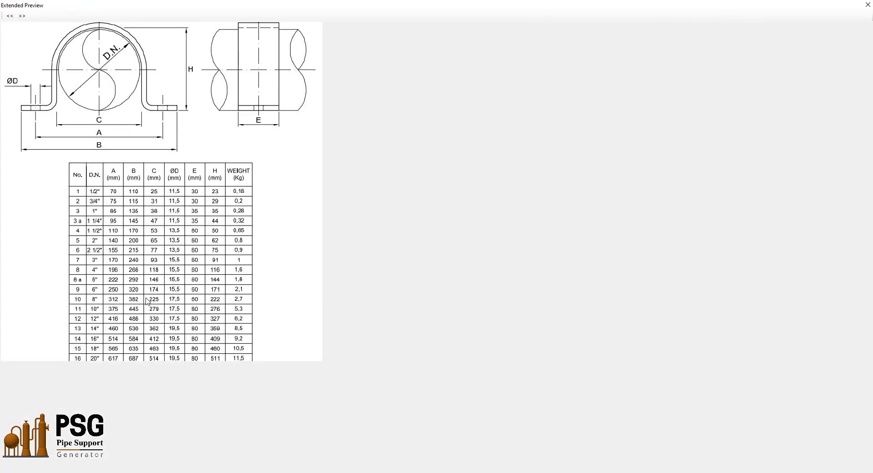
click(867, 4)
Set the project directory to the Z folder on the desktop and create the project
click(518, 340)
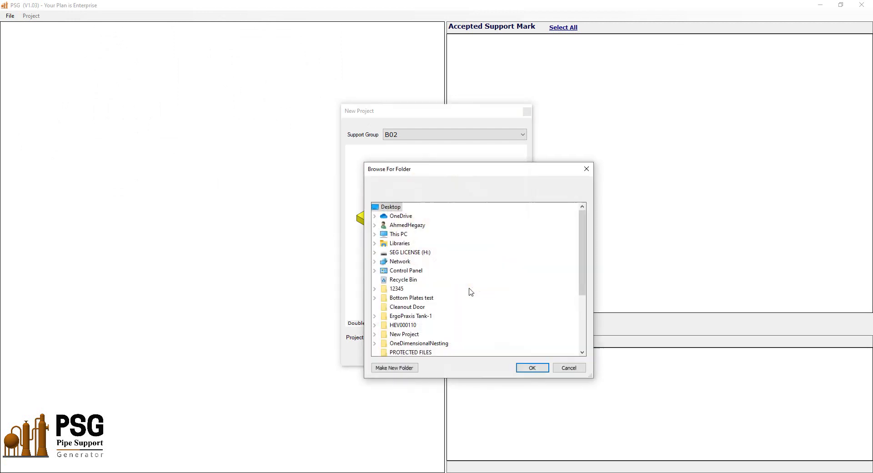
scroll(450, 282, down, 2)
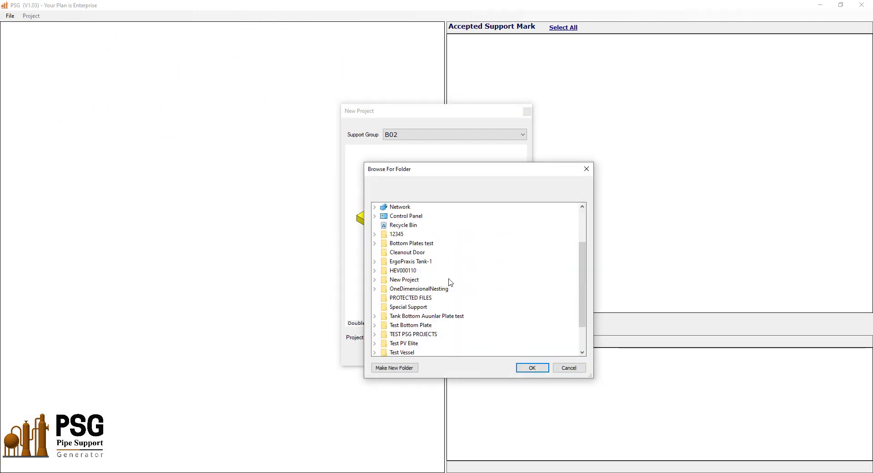
scroll(451, 282, down, 1)
double_click(395, 353)
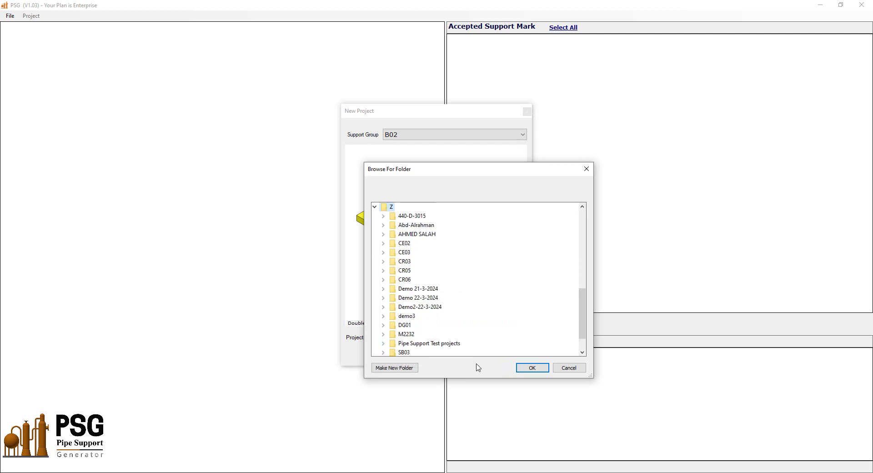
click(532, 368)
click(518, 359)
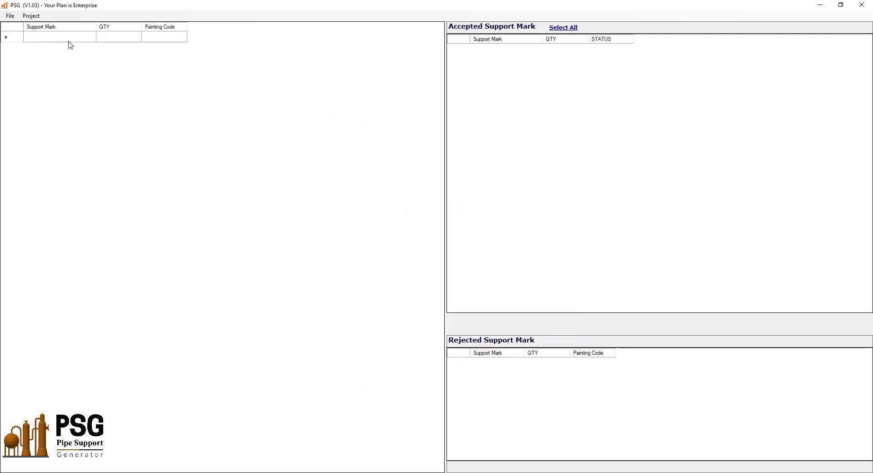
Switch to the B02.xlsx workbook in Excel and examine its support marks, quantities and painting codes in A1:C13
click(69, 40)
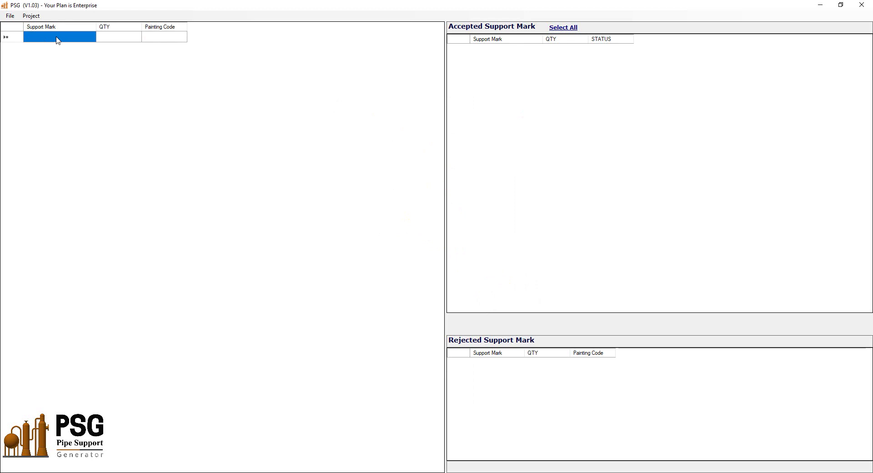
click(114, 41)
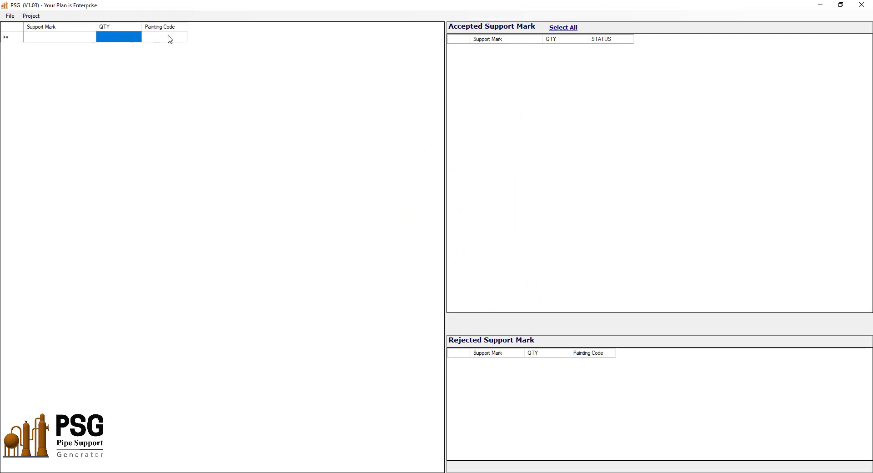
key(alt+Tab)
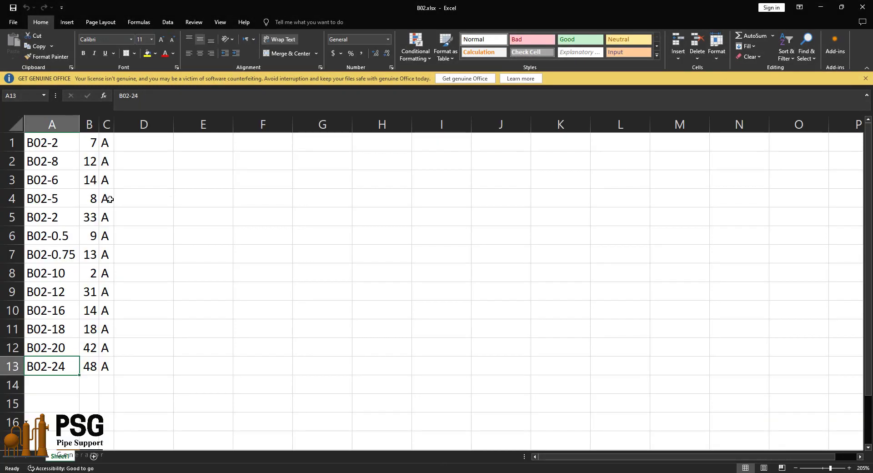
drag(57, 143, 110, 366)
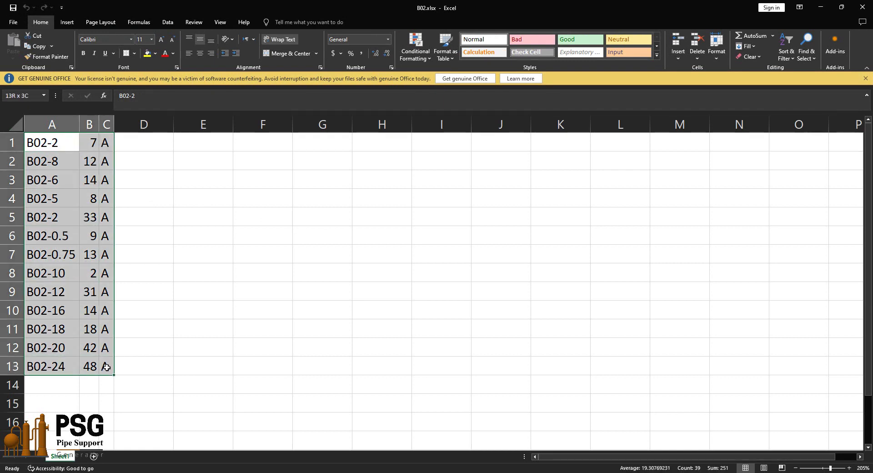
click(61, 147)
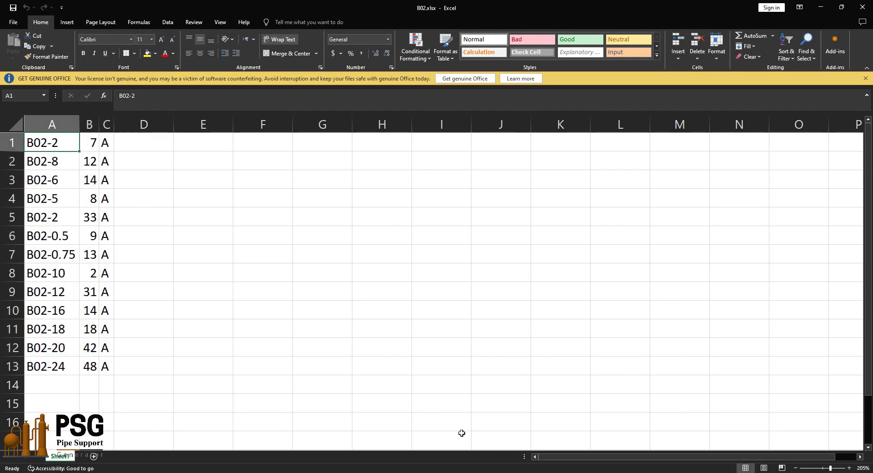
Switch to the B02[Clamp Guide].dwg drawing in AutoCAD and examine the clamp dimensions, size table, mark format and material note
click(586, 452)
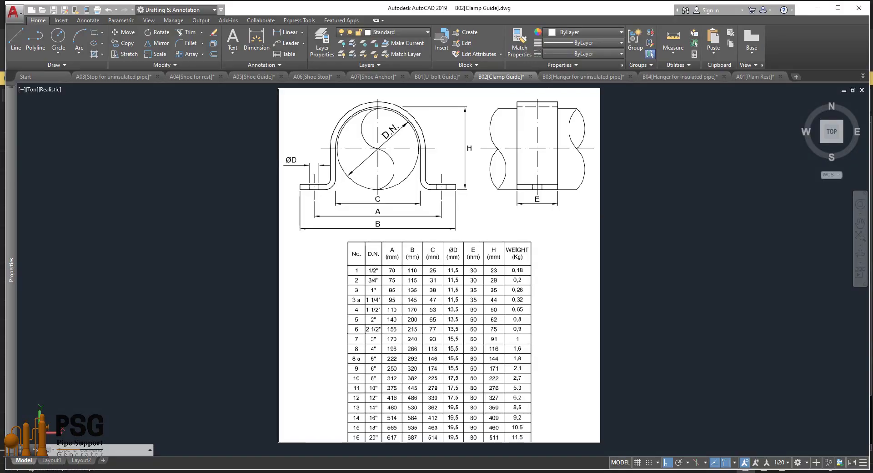
drag(488, 313, 492, 252)
key(Escape)
scroll(465, 441, up, 4)
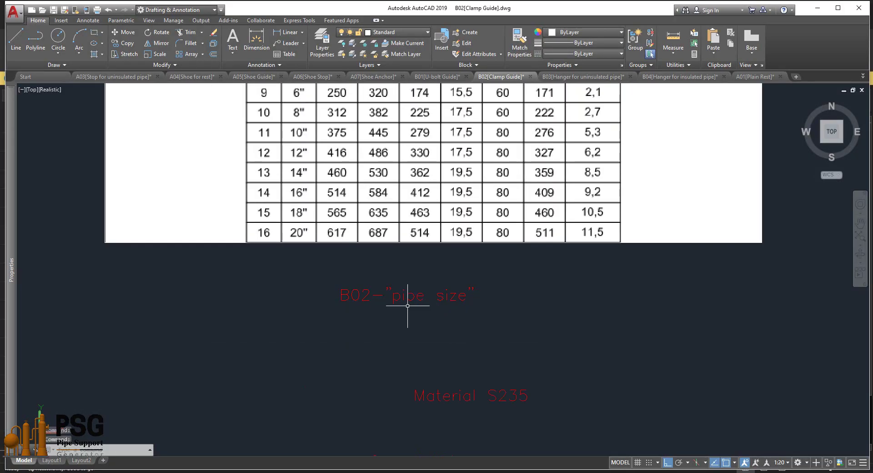
middle_drag(483, 395, 480, 360)
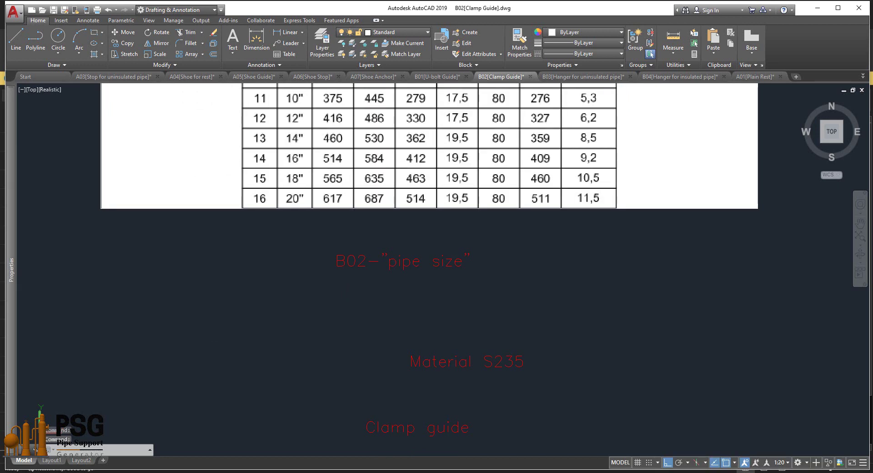
scroll(496, 371, up, 2)
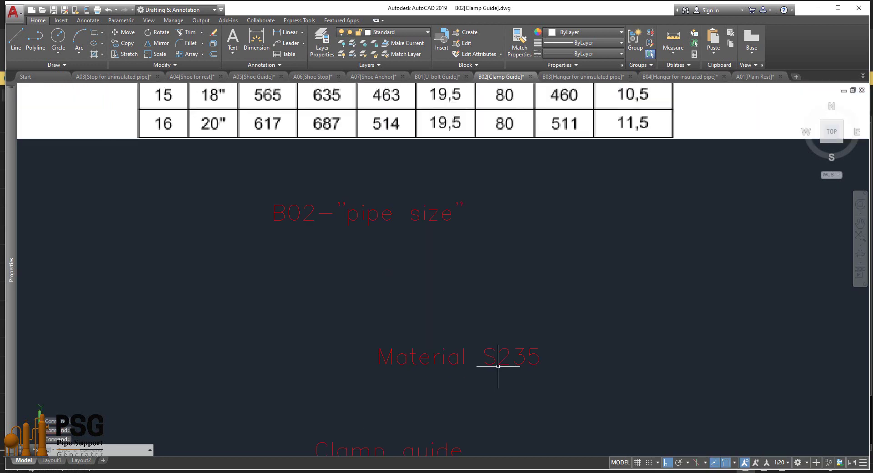
scroll(512, 362, down, 5)
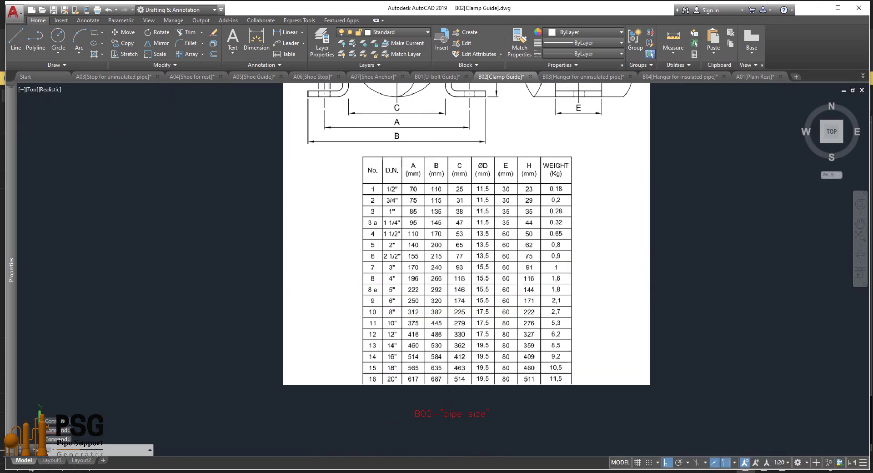
middle_drag(508, 333, 525, 371)
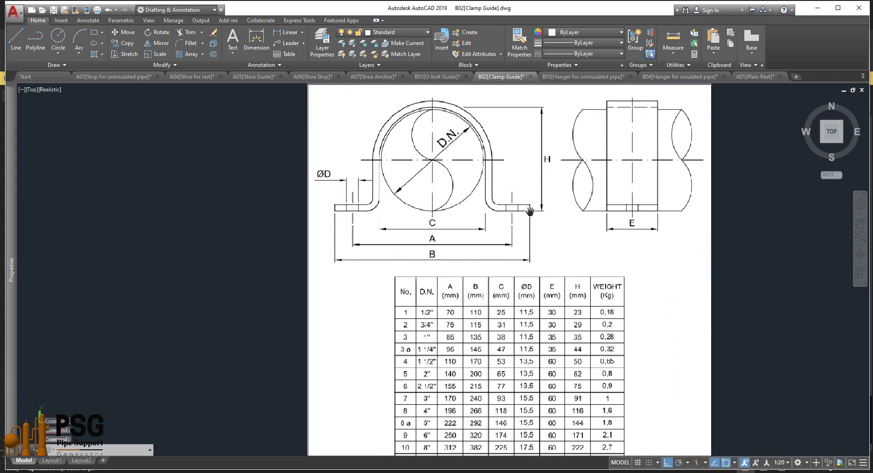
scroll(530, 208, up, 1)
middle_drag(545, 249, 560, 306)
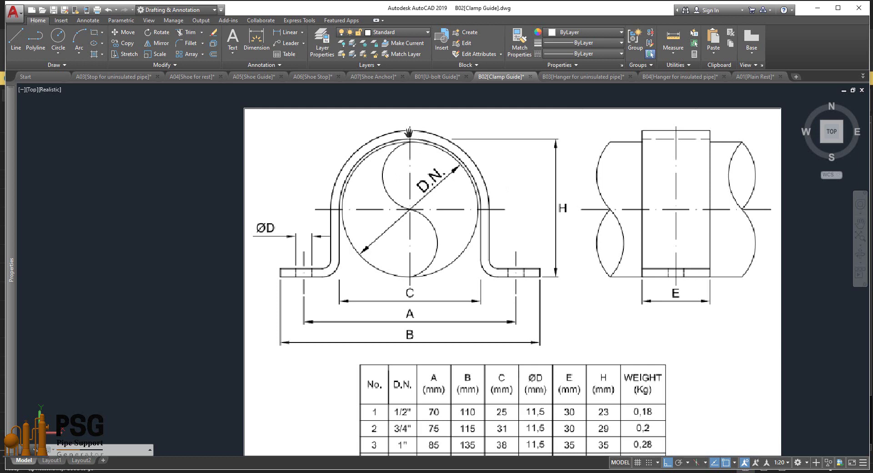
scroll(409, 137, down, 1)
drag(479, 188, 476, 155)
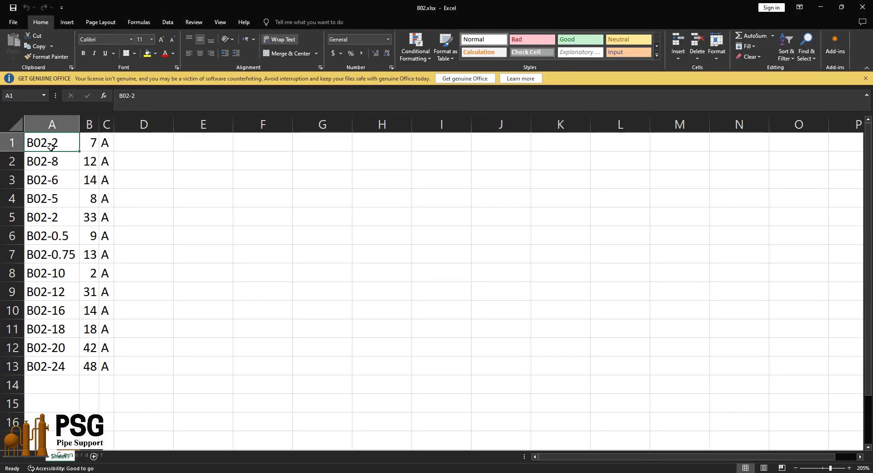
Copy A1:C13 from the B02.xlsx workbook and paste it into the support mark table of the PSG project
drag(50, 146, 105, 364)
right_click(76, 197)
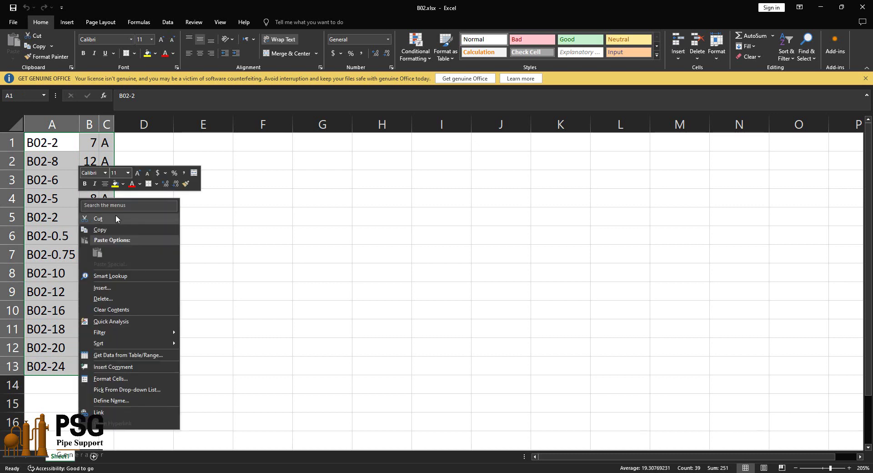
click(98, 231)
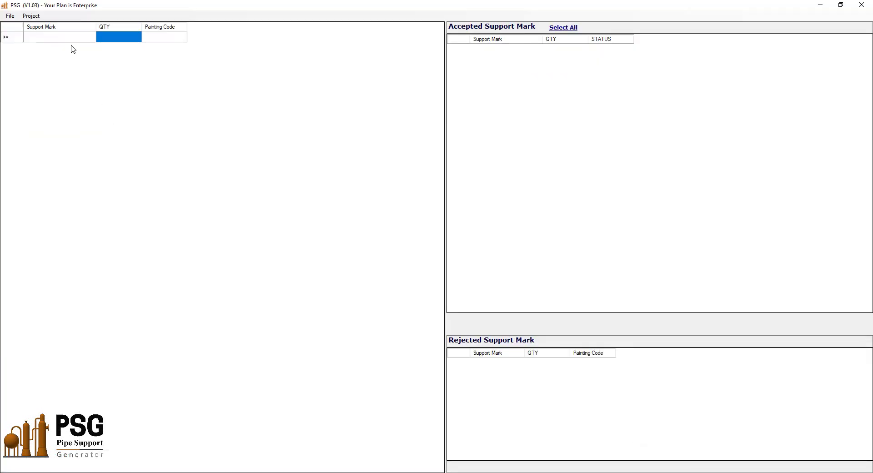
right_click(75, 40)
click(95, 65)
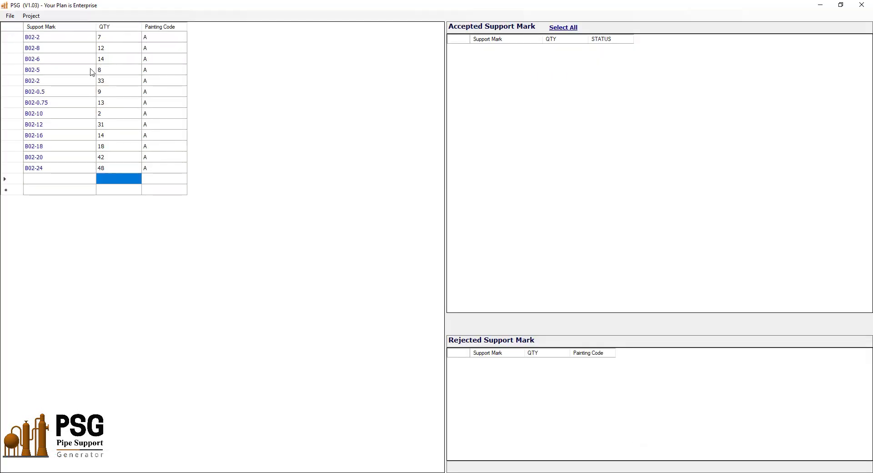
Delete the empty row below B02-24 from the support mark table
click(17, 181)
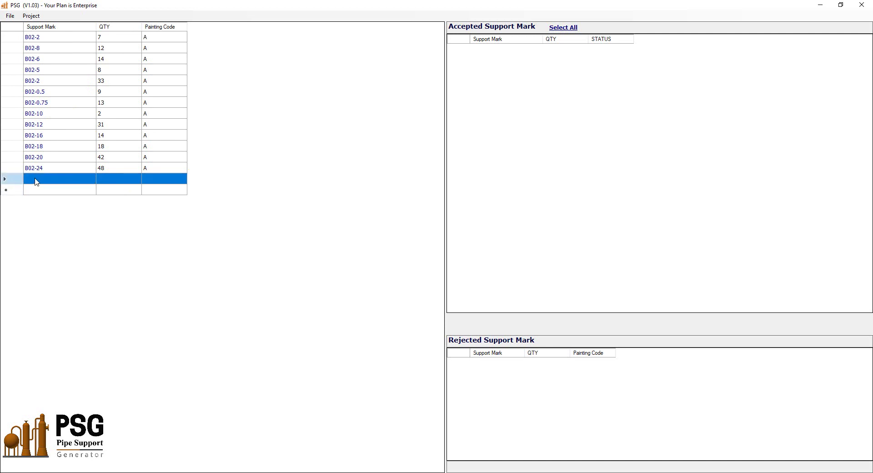
right_click(16, 179)
click(32, 241)
right_click(16, 178)
click(44, 239)
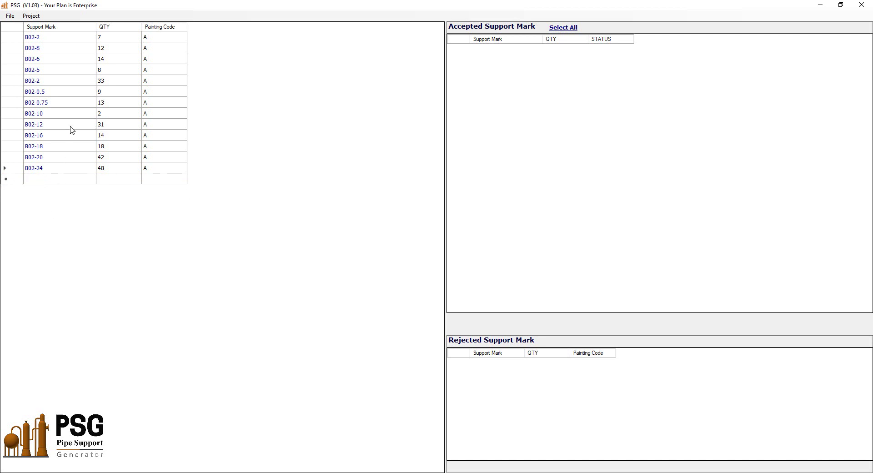
Review the pasted support marks from B02-2 to B02-24 and compare their pipe sizes with the clamp guide drawing's size table
click(42, 39)
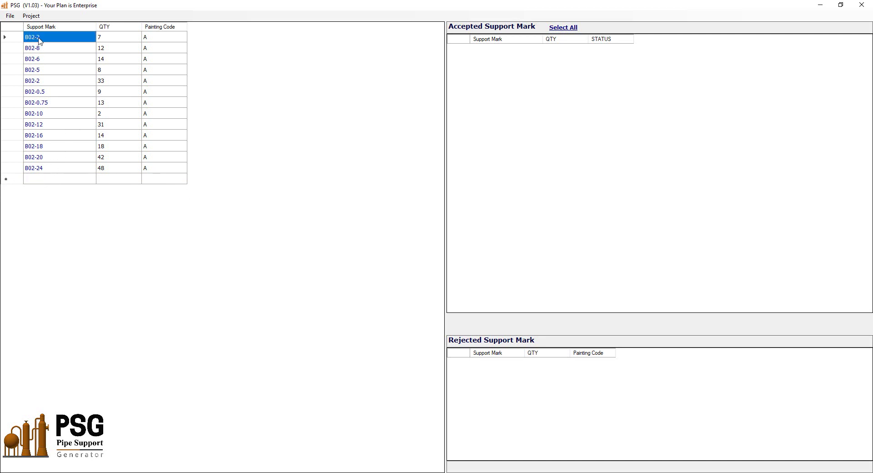
click(44, 48)
click(48, 59)
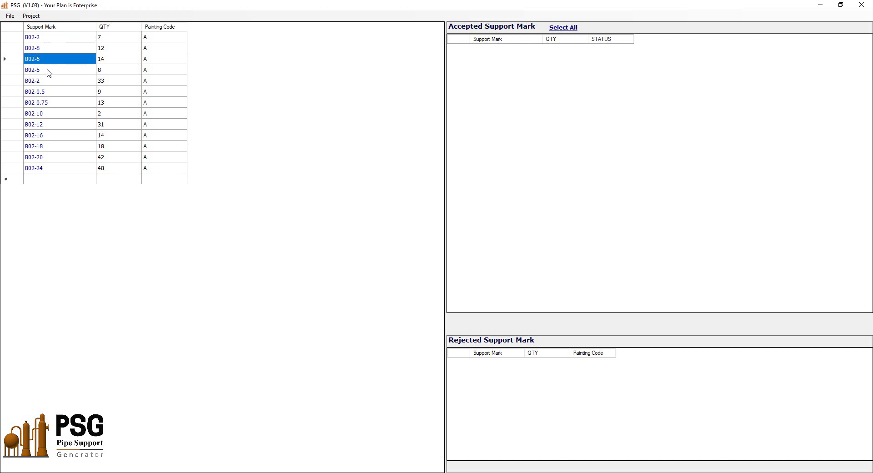
click(45, 169)
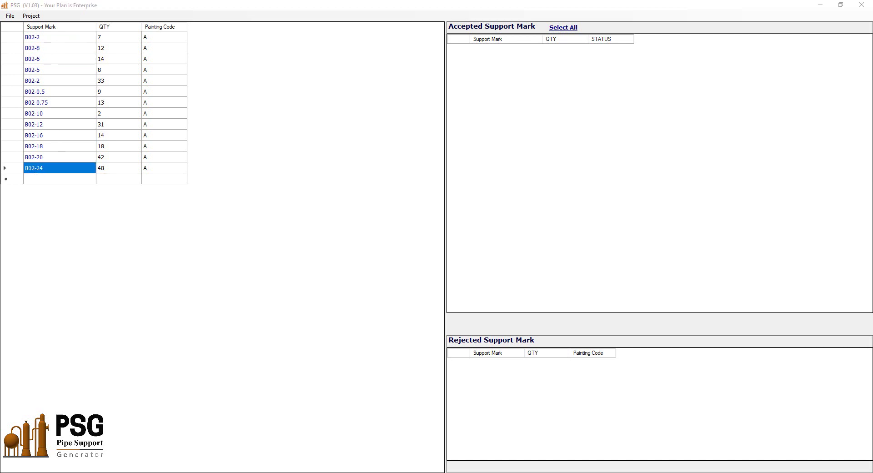
click(596, 444)
middle_drag(519, 380, 527, 193)
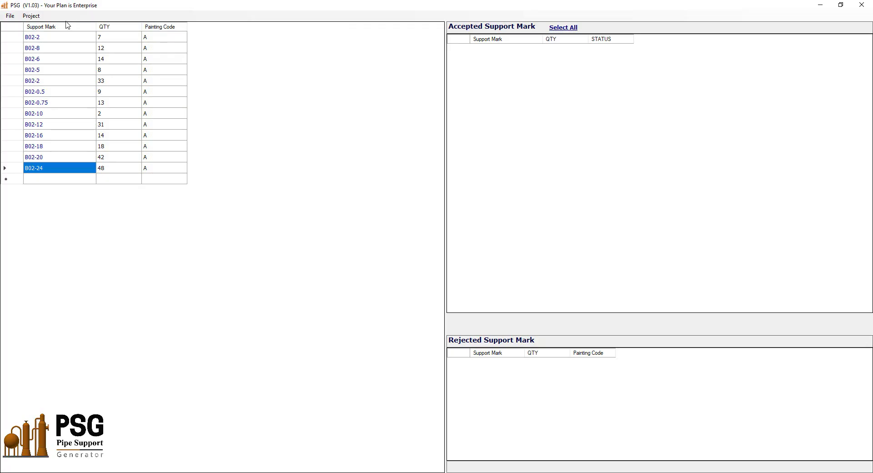
Validate the project's list of B02 support marks
click(31, 16)
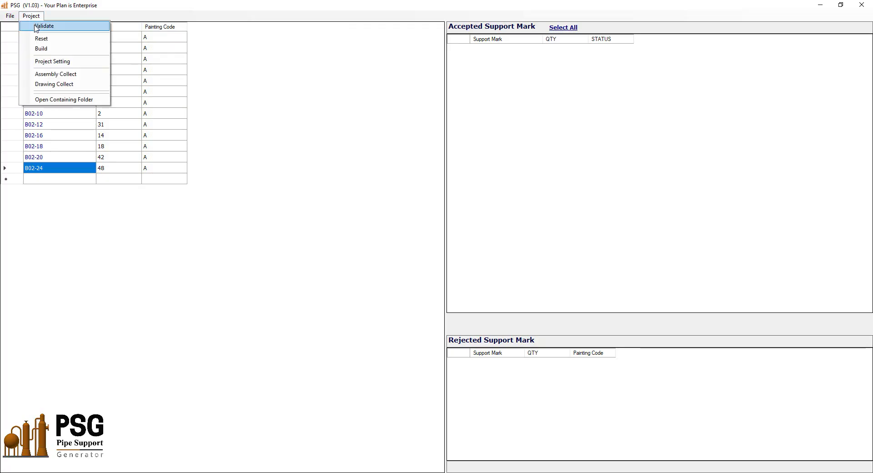
click(36, 28)
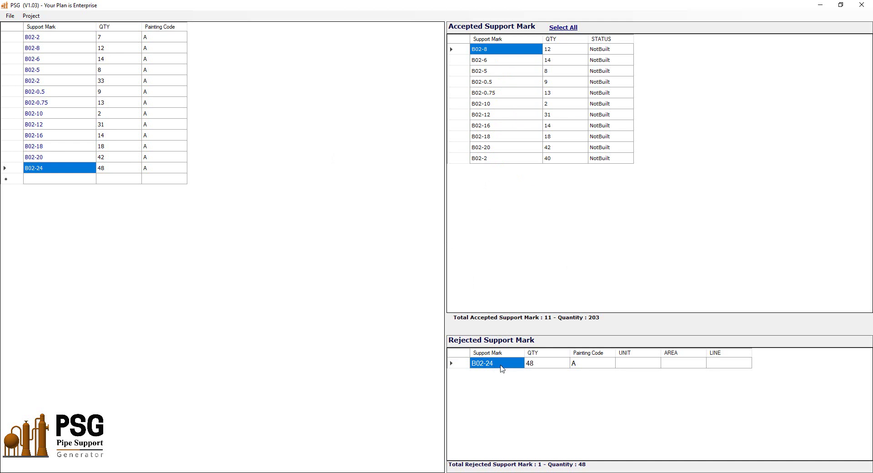
Switch to the B02[Clamp Guide].dwg drawing in AutoCAD and check its size table for the pipe size of mark B02-24
click(523, 472)
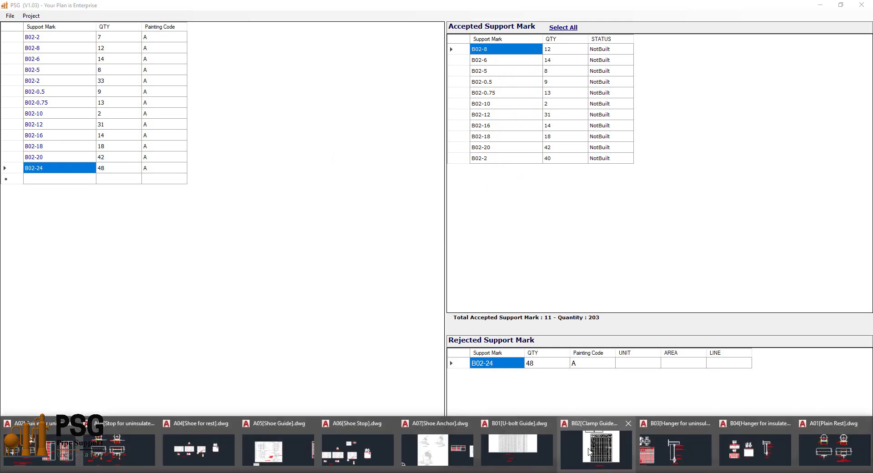
click(590, 452)
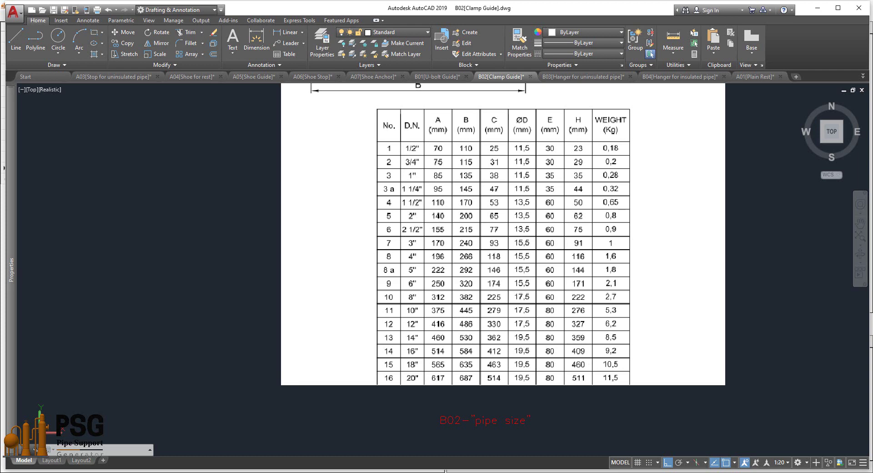
Switch back to Pipe Support Generator, change the rejected mark B02-24 to B02-16 in the support list and validate the project again
key(alt+Tab)
click(49, 167)
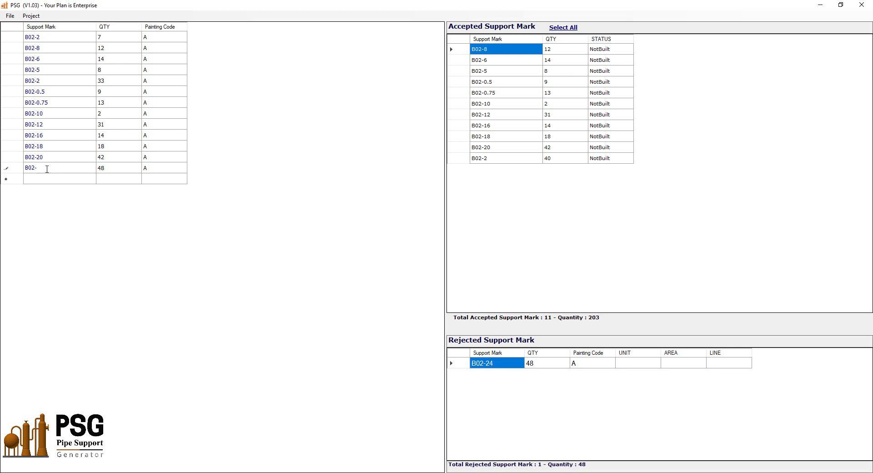
click(137, 179)
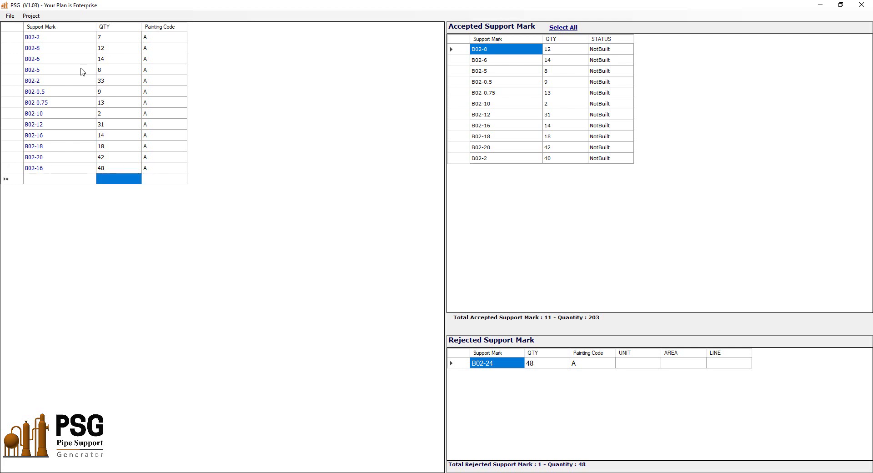
click(39, 17)
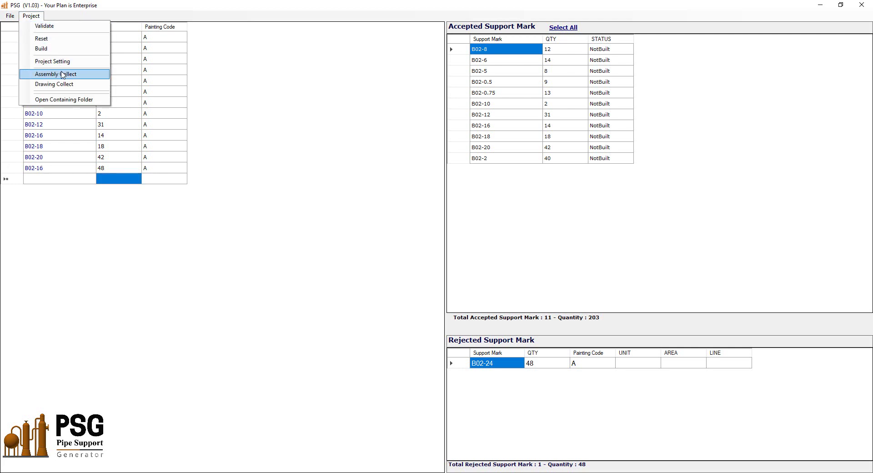
click(60, 29)
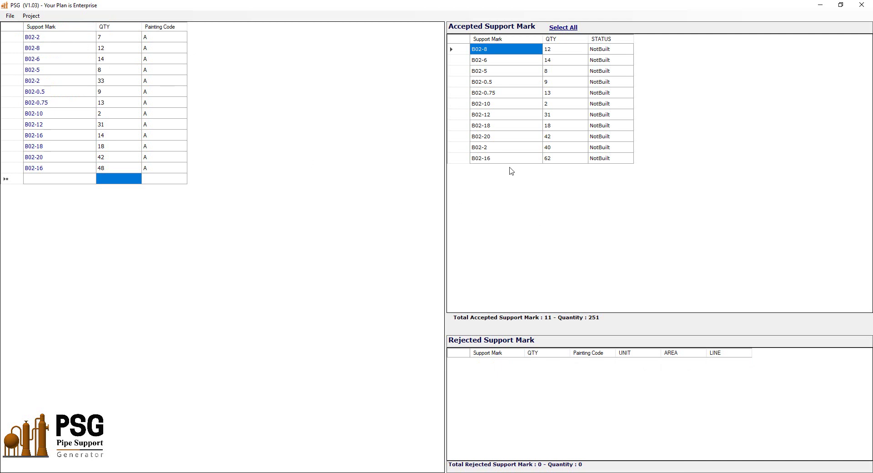
Compare the accepted quantity for B02-16 with the quantities of the two B02-16 rows in the support list
click(556, 159)
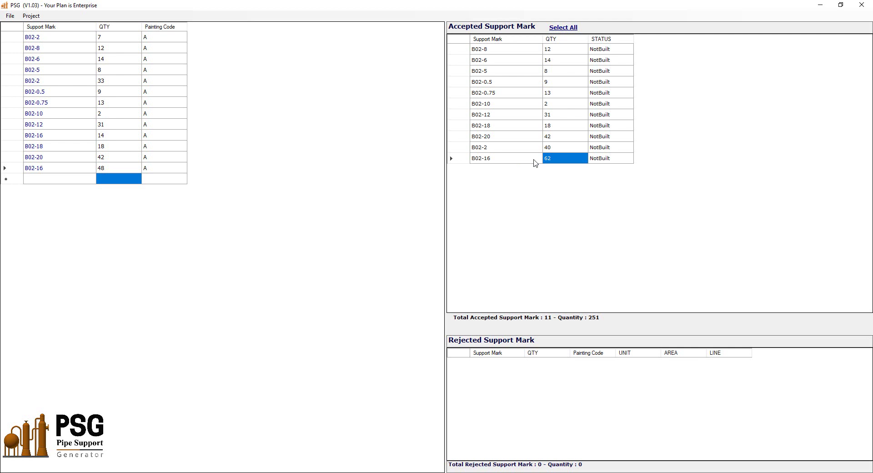
click(529, 157)
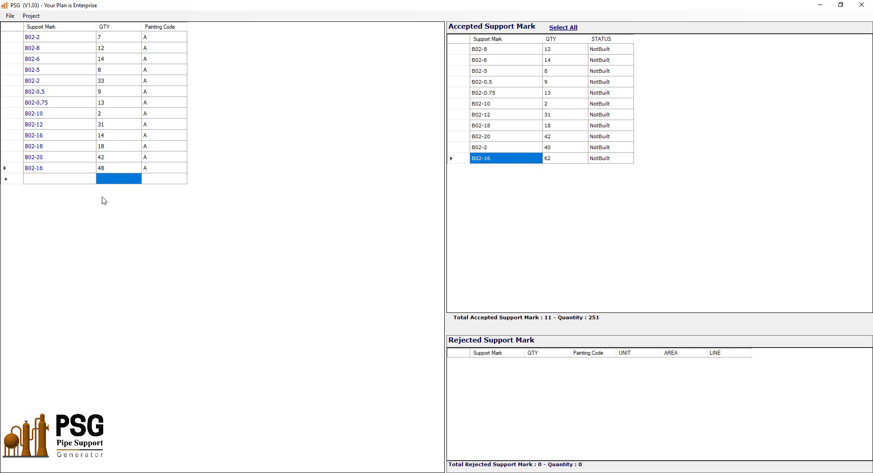
click(108, 169)
click(108, 169)
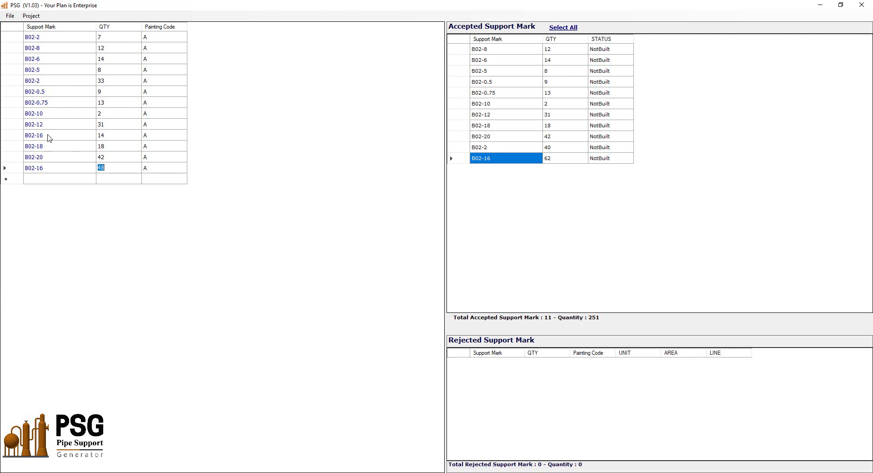
click(115, 139)
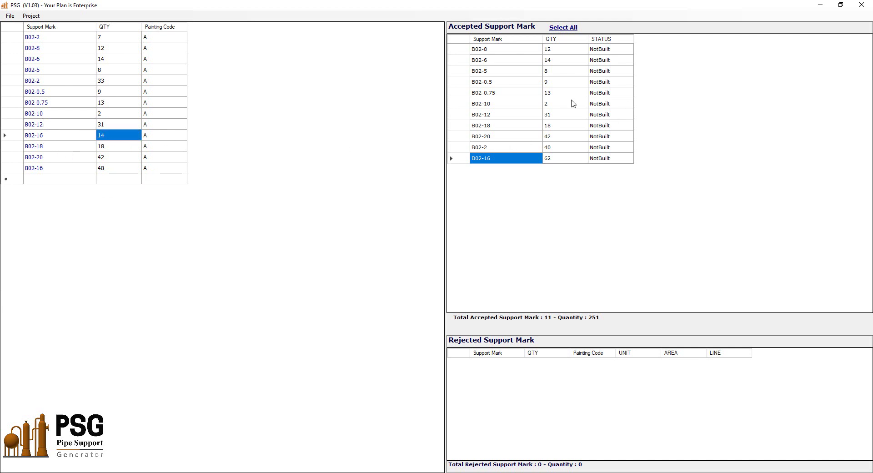
Save the project and build all accepted B02 support marks
click(31, 16)
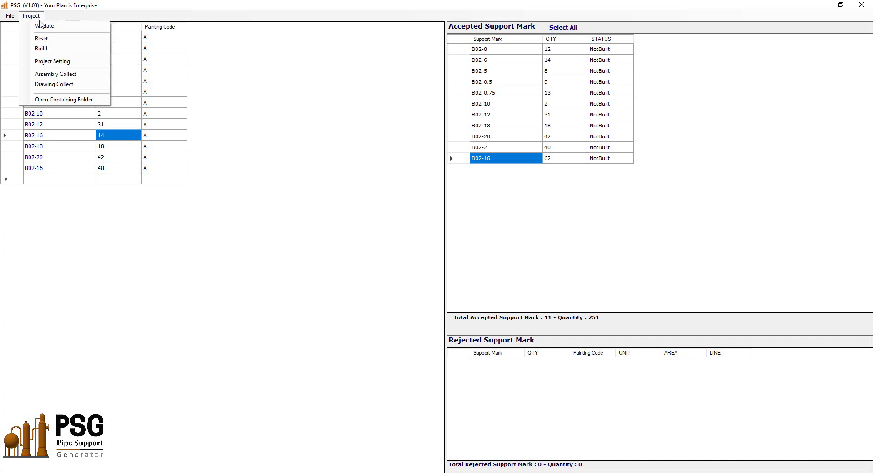
click(10, 16)
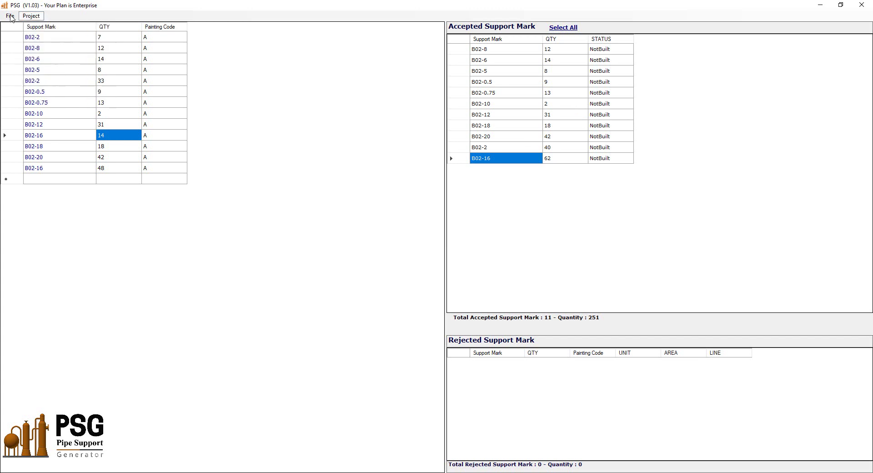
click(25, 46)
click(31, 16)
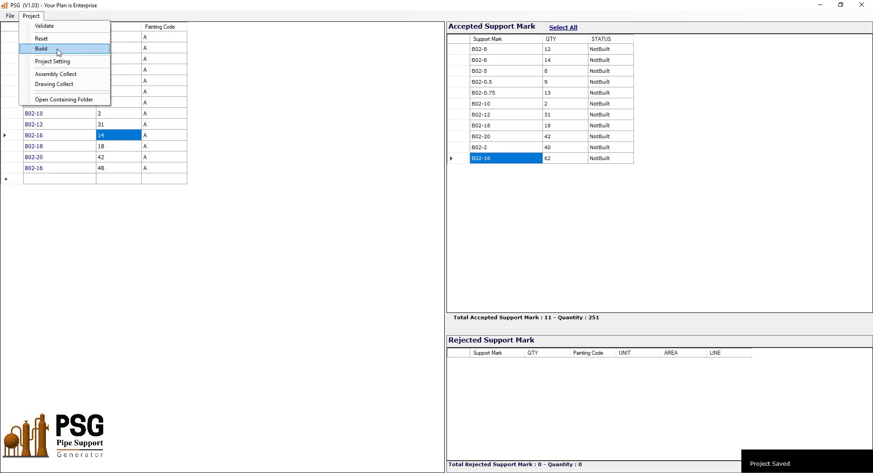
click(58, 49)
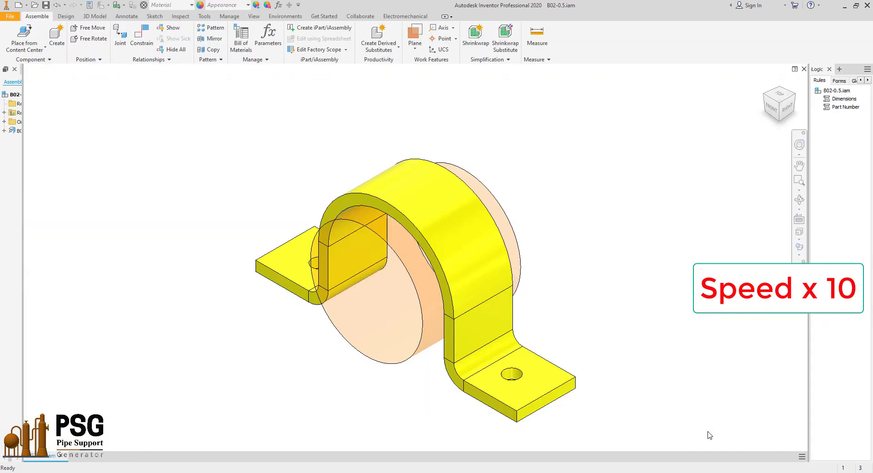
Return to Pipe Support Generator and collect the built supports into one B02 assembly with Assembly Collect
key(ctrl+Tab)
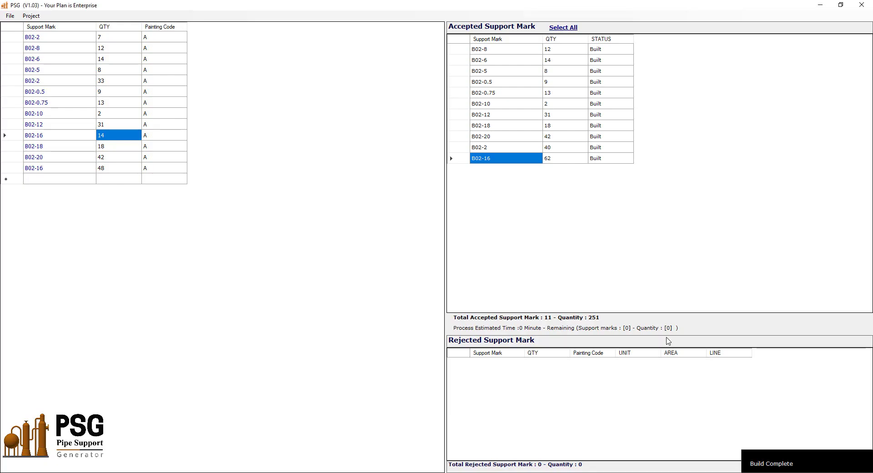
click(30, 15)
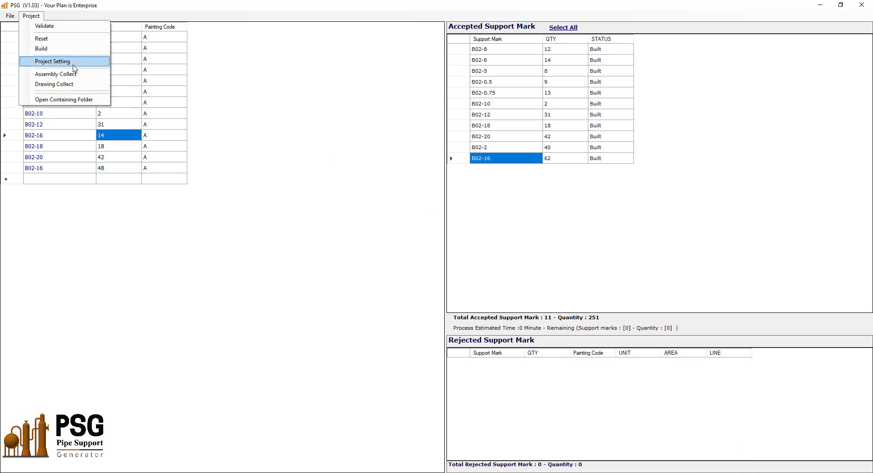
click(73, 77)
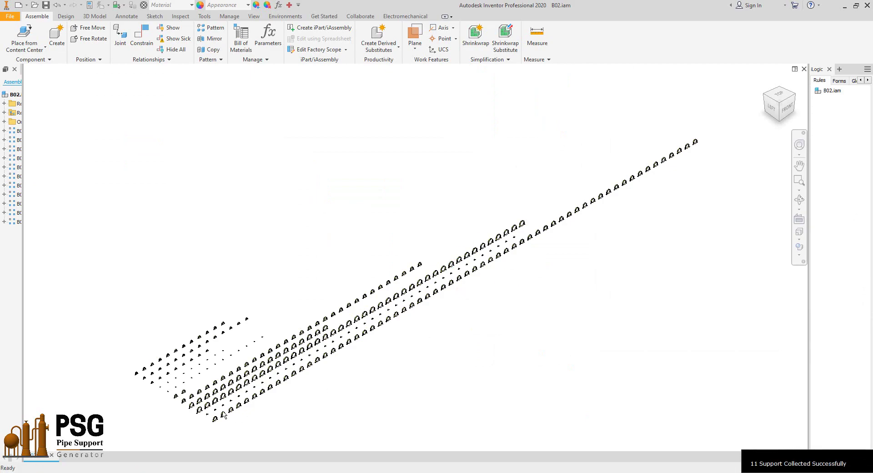
Inspect the rows of clamp guides in the collected B02.iam assembly, from the small sizes to the long rows
scroll(490, 319, up, 5)
scroll(490, 318, up, 5)
scroll(475, 351, down, 3)
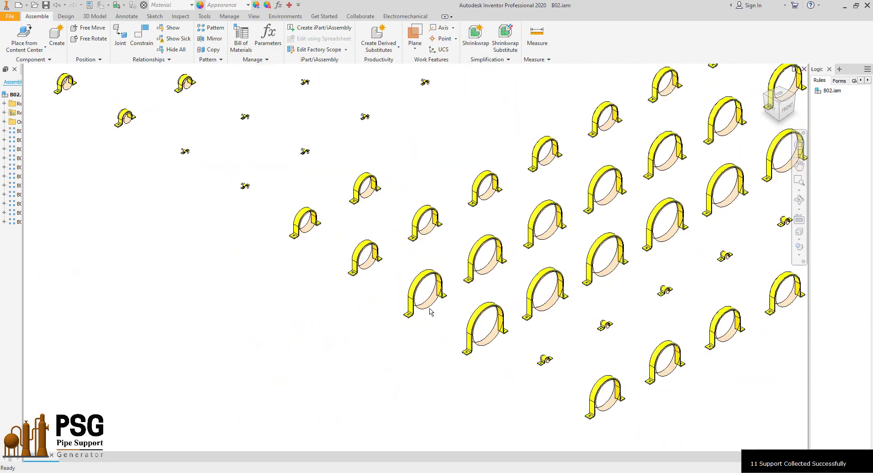
scroll(454, 299, down, 3)
middle_drag(454, 298, 462, 408)
scroll(270, 217, up, 3)
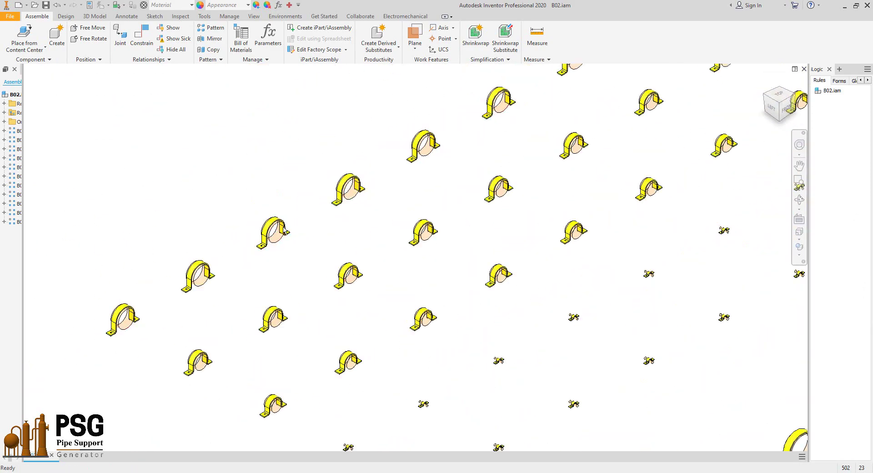
scroll(296, 218, down, 2)
middle_drag(448, 214, 290, 218)
scroll(323, 220, down, 4)
middle_drag(574, 227, 406, 323)
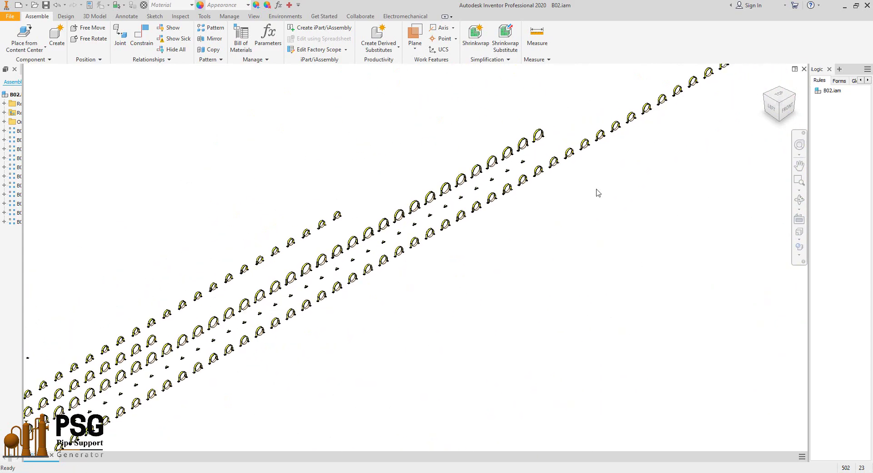
scroll(490, 160, up, 4)
scroll(429, 197, down, 3)
scroll(545, 162, up, 2)
scroll(545, 162, down, 2)
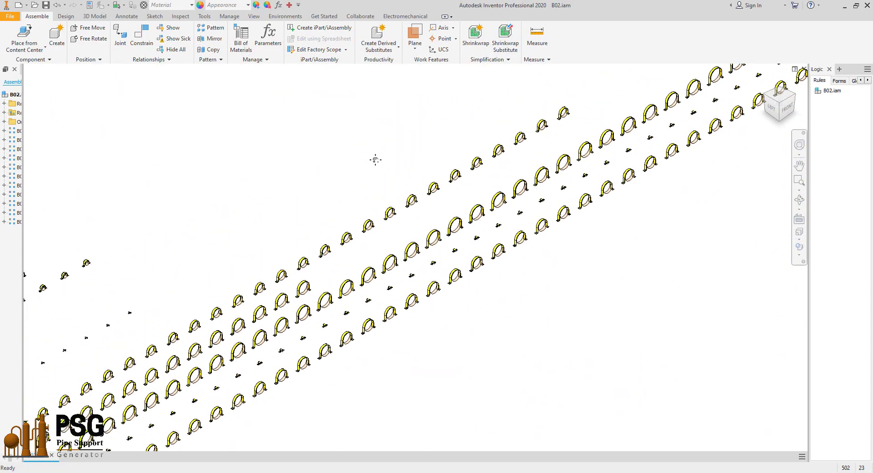
Check the mass and surface area in the physical iProperties of the B02 assembly
click(90, 5)
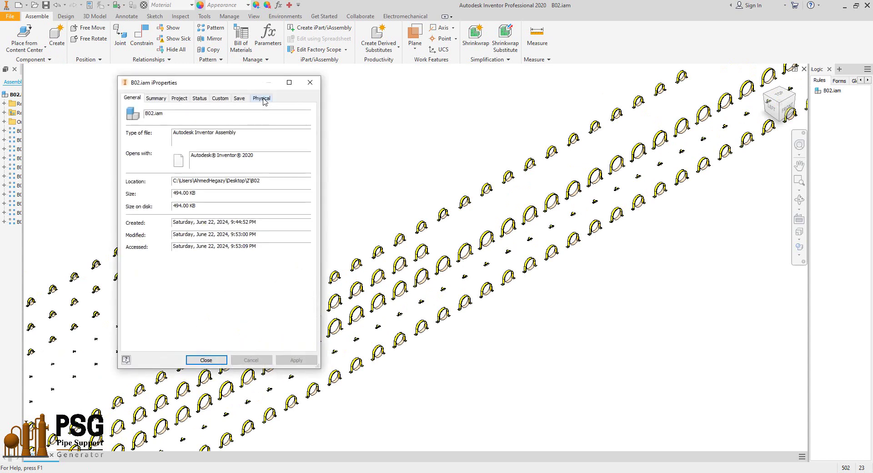
click(262, 98)
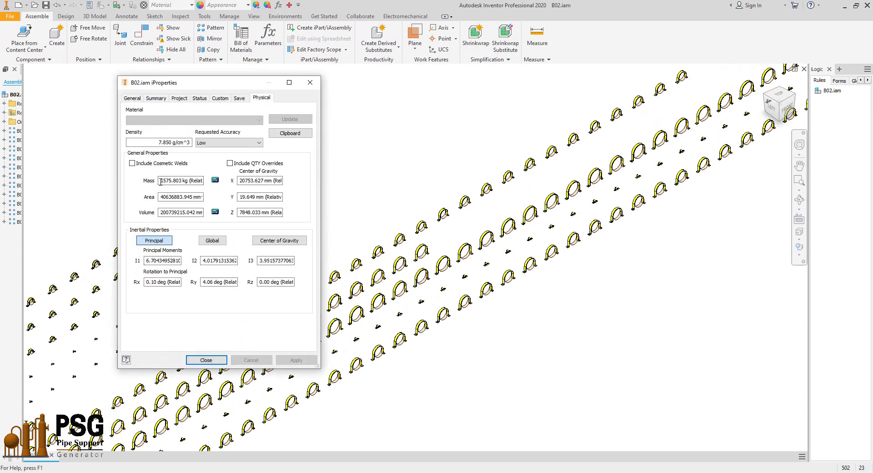
drag(159, 181, 166, 182)
drag(182, 199, 157, 202)
click(180, 198)
click(202, 362)
scroll(311, 194, down, 5)
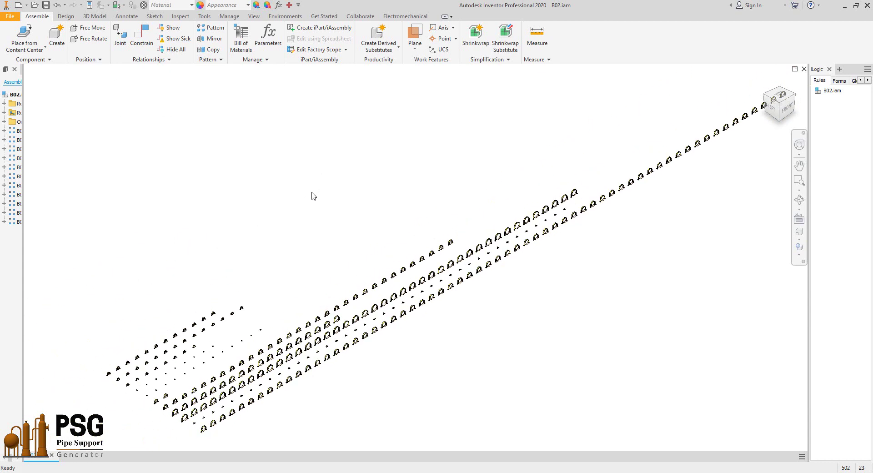
drag(23, 111, 50, 114)
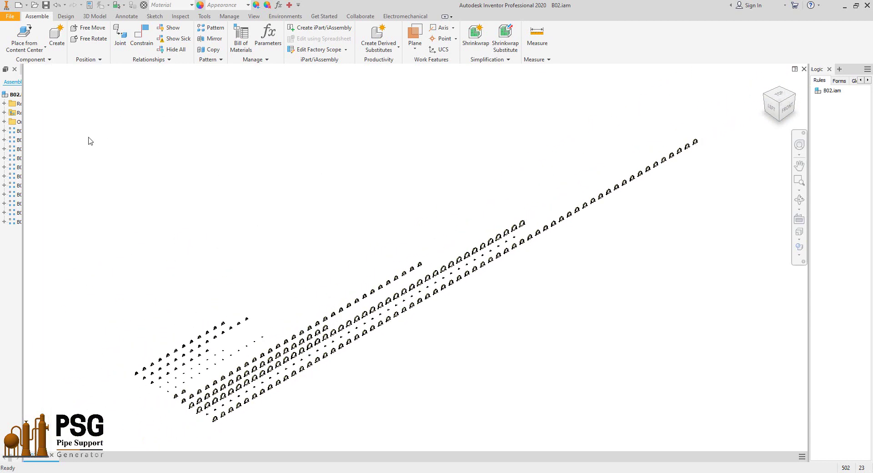
Switch back to Pipe Support Generator, close the Assembly Collector and gather the support drawings with Drawing Collect
click(681, 419)
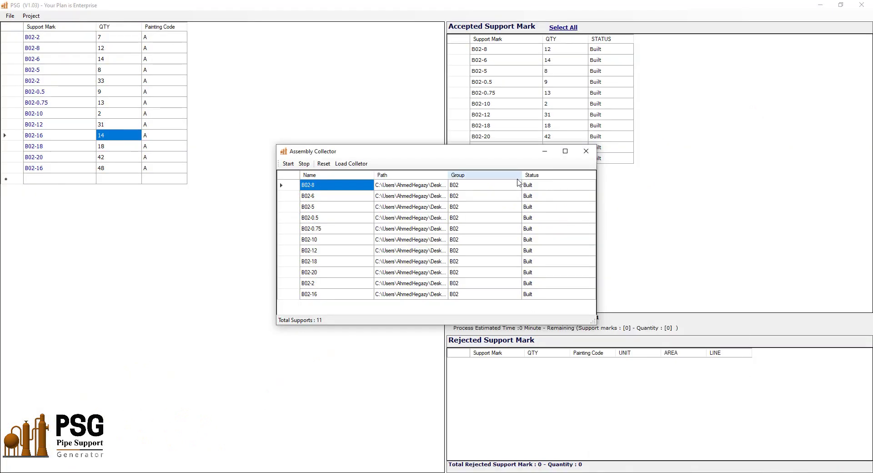
click(587, 151)
click(31, 16)
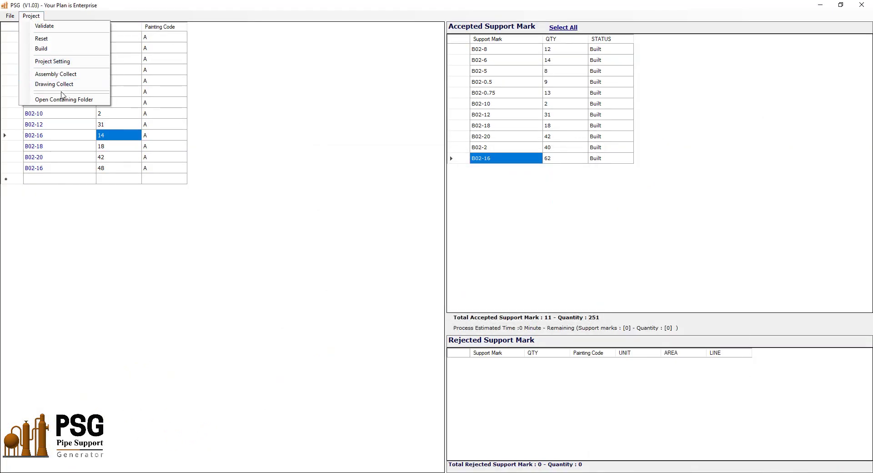
click(61, 85)
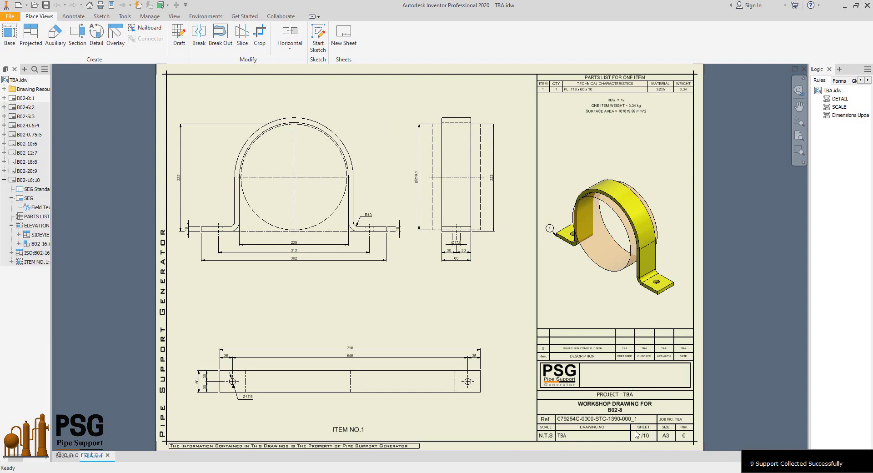
Widen the model browser and review the workshop drawing sheets for B02-6, B02-5 and B02-0.5
drag(50, 184, 105, 183)
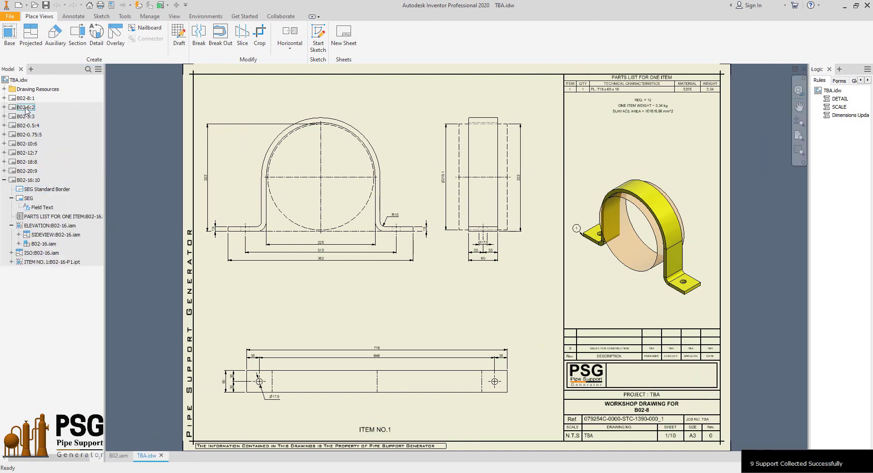
double_click(26, 107)
double_click(26, 117)
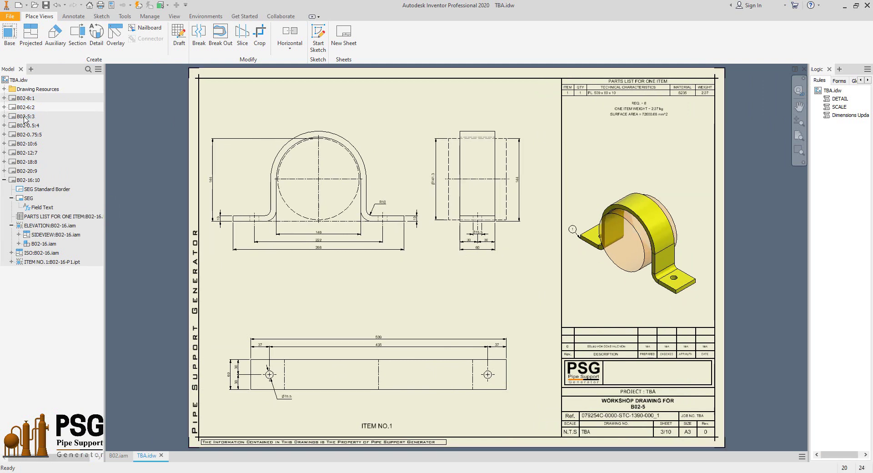
double_click(25, 125)
On sheet B02-0.75, move the hole diameter note closer to the flat plate view and shift the item balloon inside its frame
double_click(27, 135)
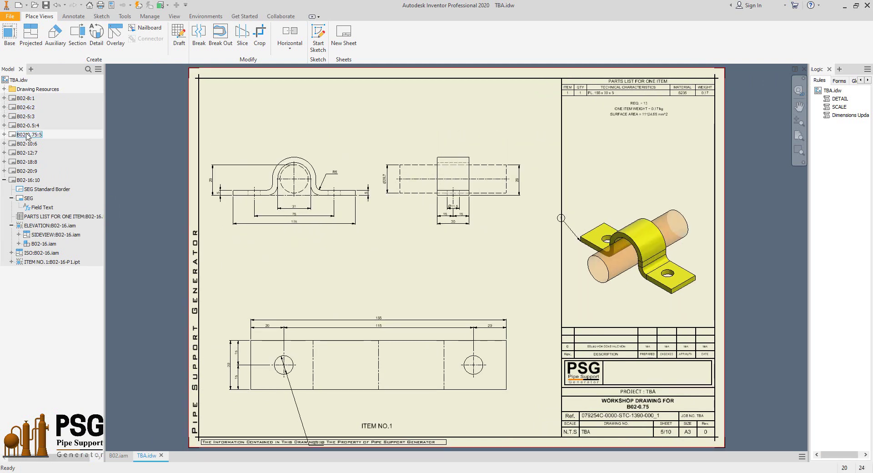
drag(311, 444, 296, 403)
drag(561, 218, 575, 226)
On sheet B02-10, move the item balloon away from the isometric clamp and place the Ø17.5 hole note below the flat plate
double_click(27, 144)
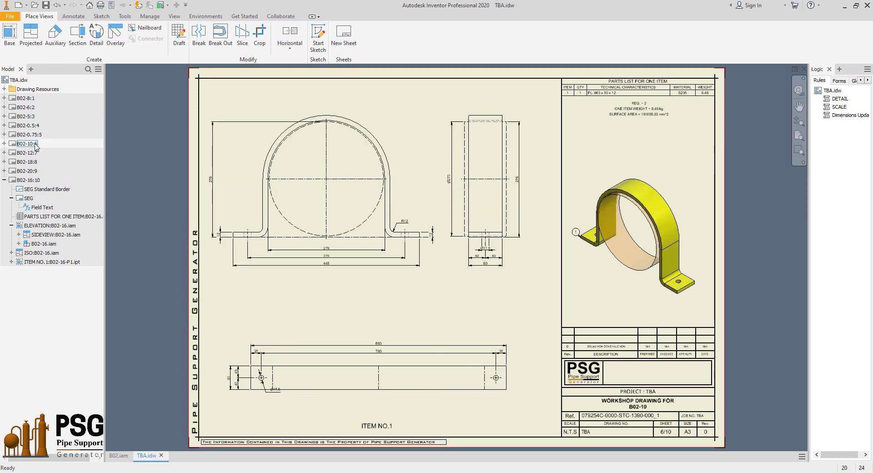
drag(576, 232, 572, 218)
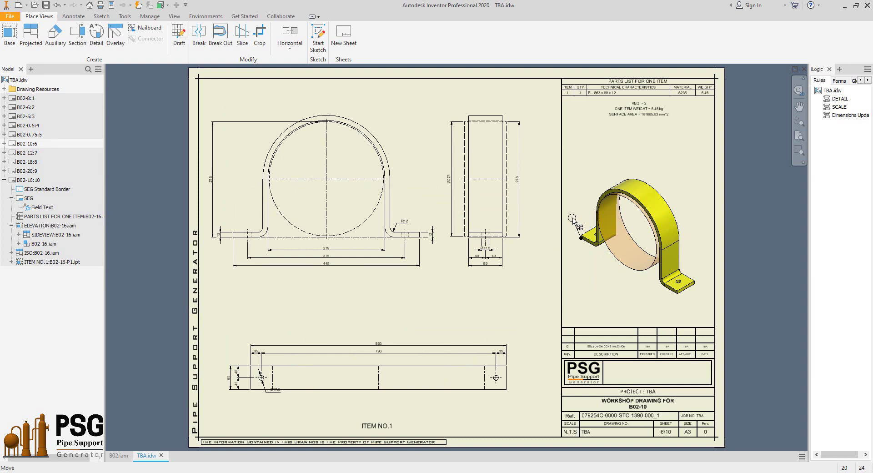
drag(274, 390, 271, 397)
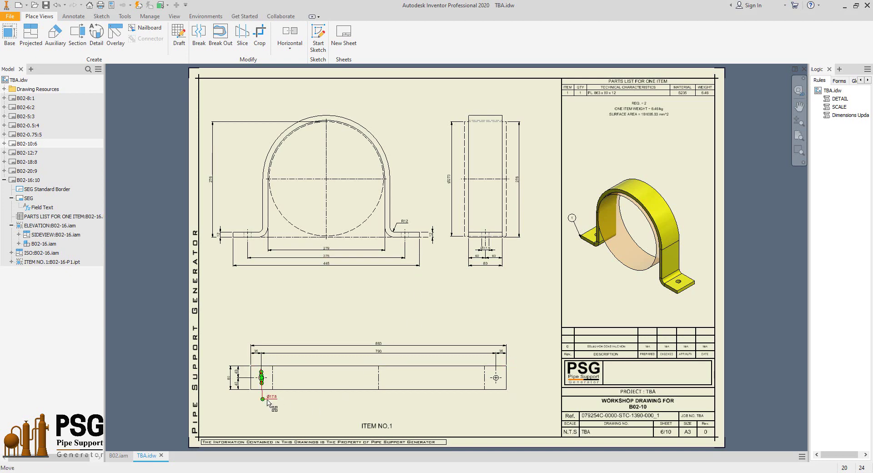
scroll(505, 254, up, 5)
scroll(490, 251, down, 7)
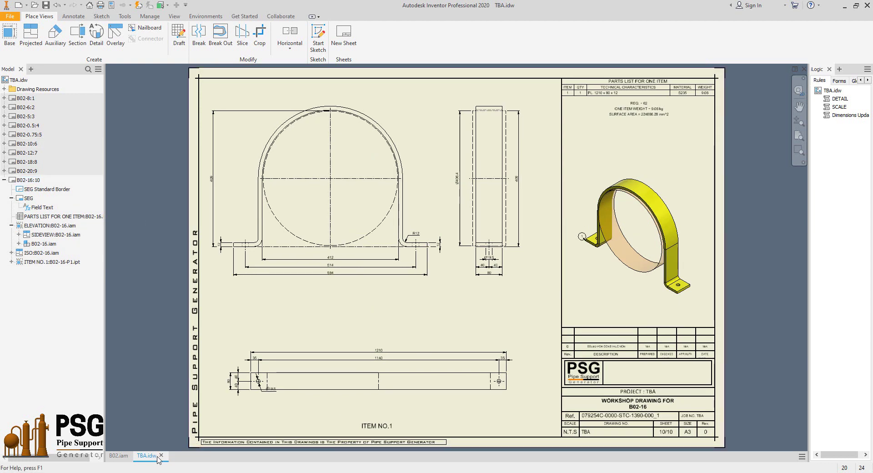
Make sheet B02-8 active and set up a PDF export of the drawing covering all sheets at 400 DPI
click(4, 180)
double_click(25, 98)
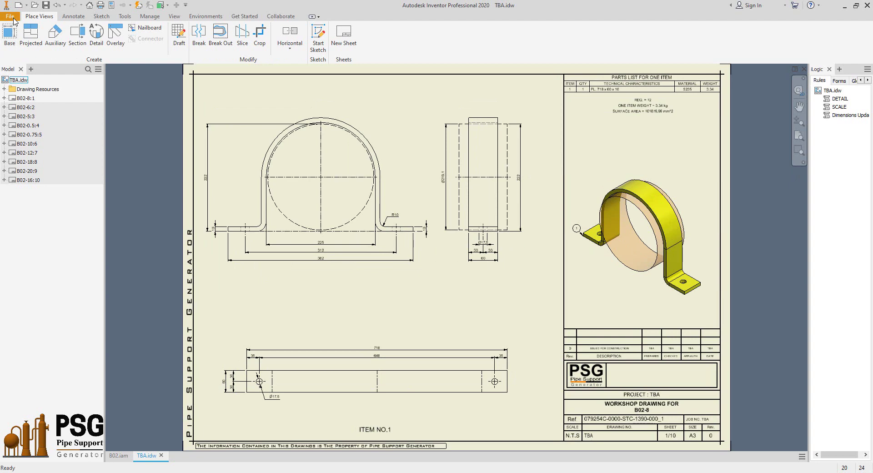
click(10, 16)
mouse_move(31, 141)
click(118, 107)
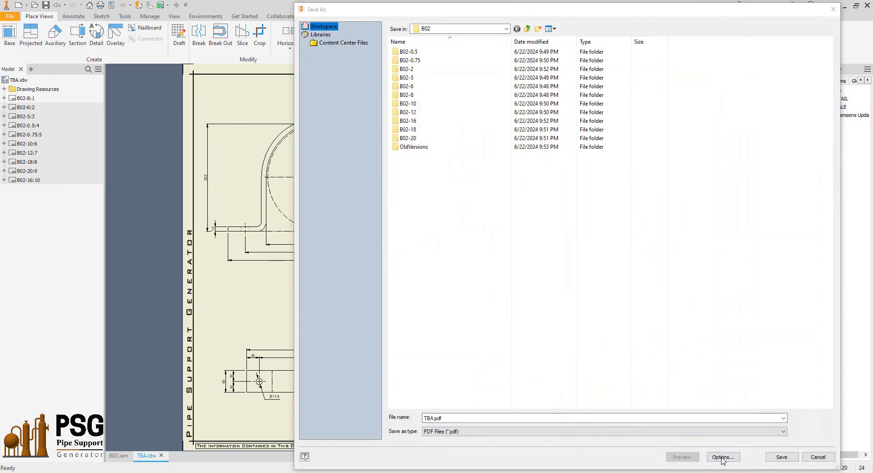
click(723, 457)
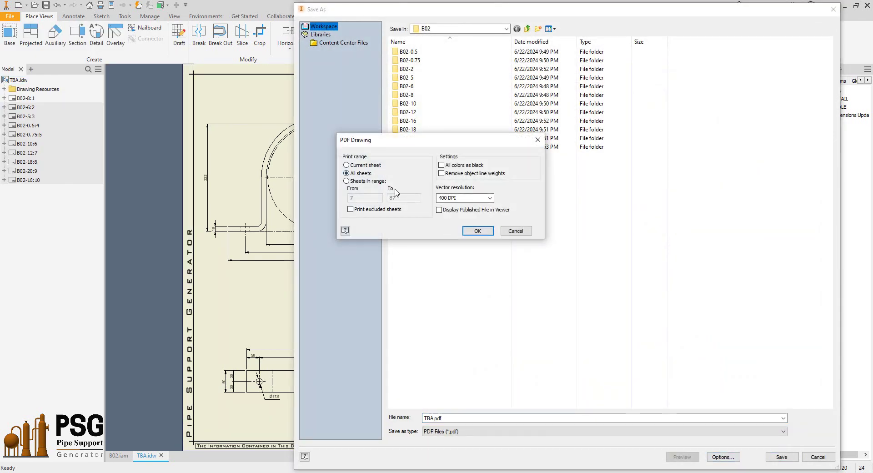
click(478, 231)
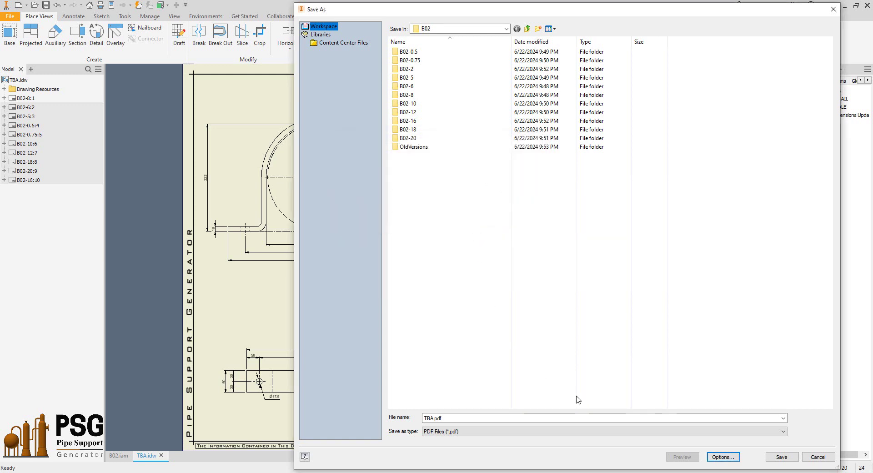
Name the PDF B02-Drawings and save it in the B02 folder
double_click(459, 415)
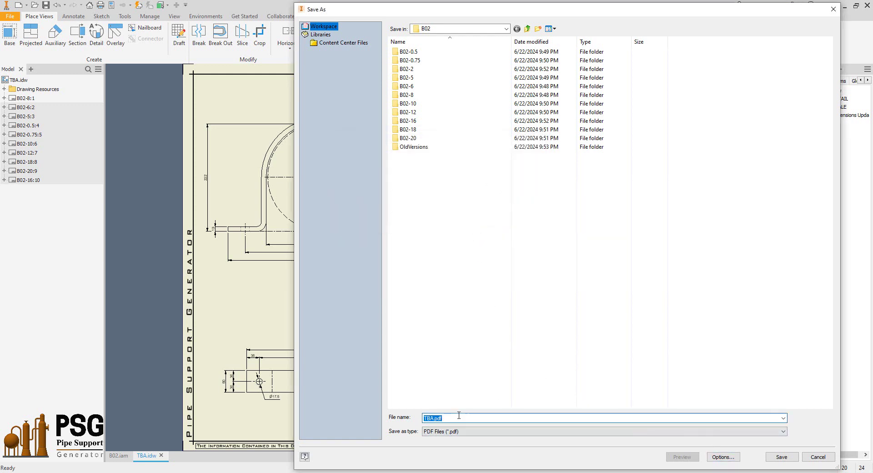
text(B02)
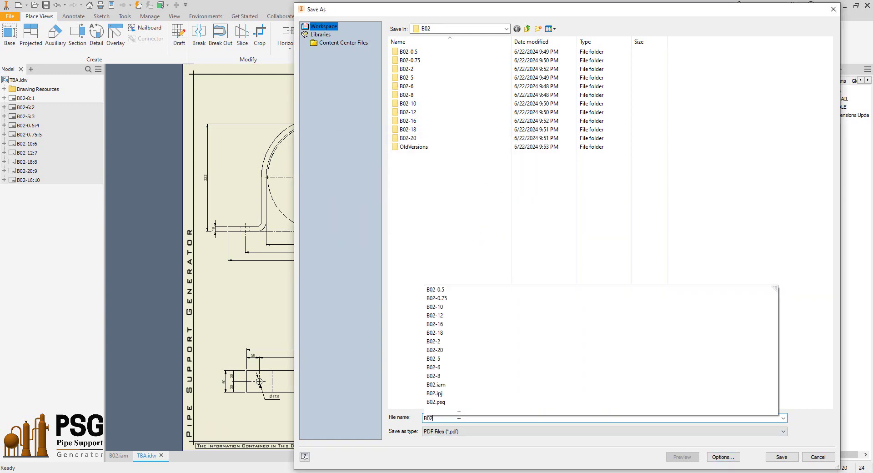
text(-Draings)
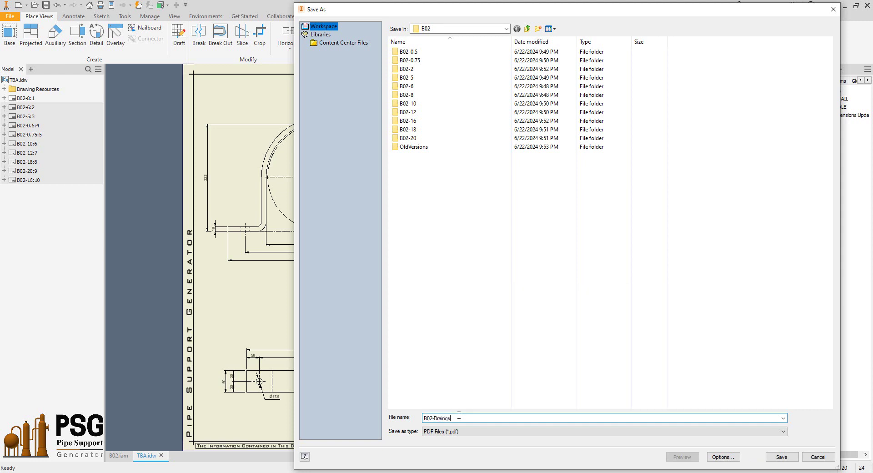
key(Left)
key(Left)
key(Left)
key(Left)
key(Return)
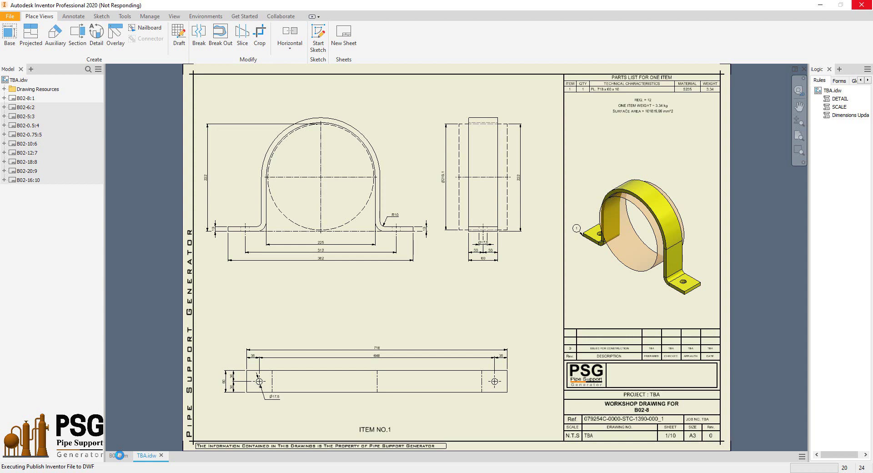
Create a nest from the B02 assembly with the Standard (mm).inest template, automatically creating and mapping the missing S235 materials
click(119, 455)
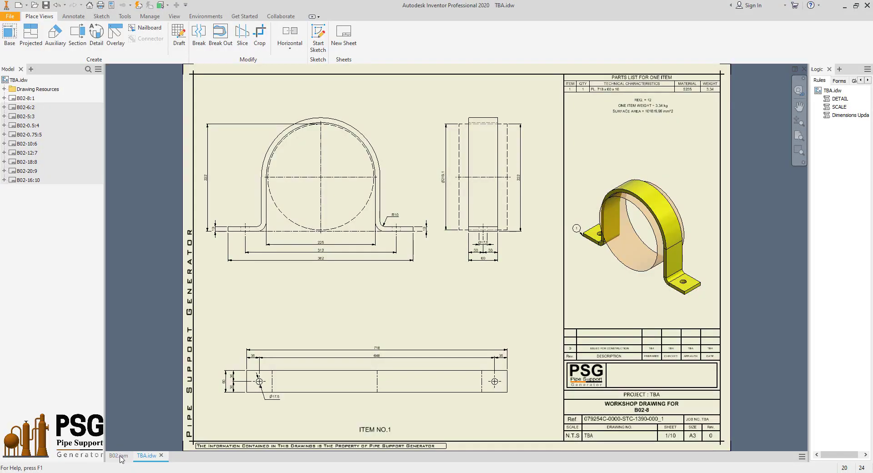
click(27, 95)
right_click(26, 95)
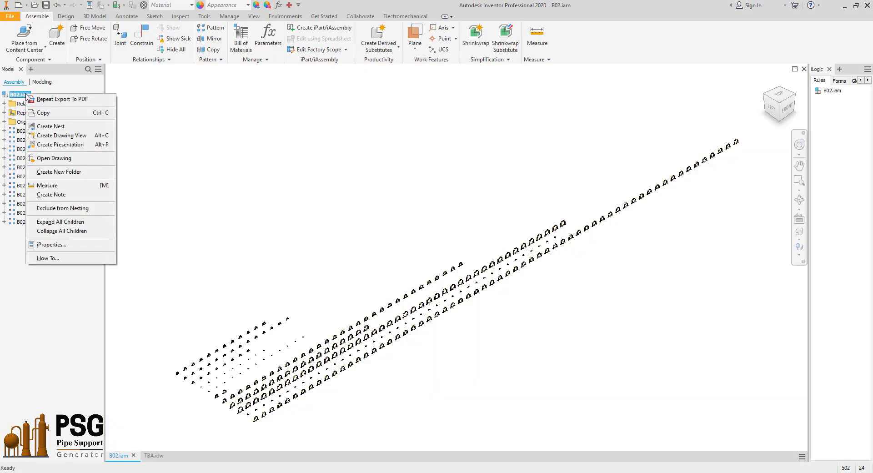
click(91, 127)
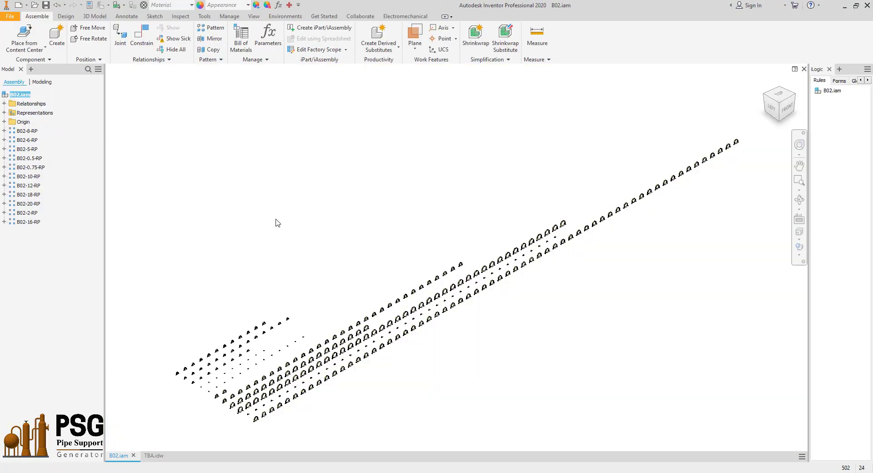
click(519, 228)
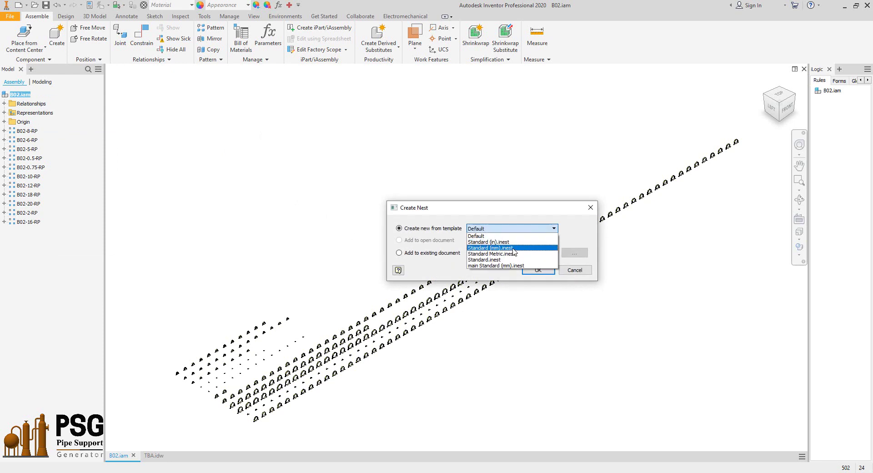
click(517, 254)
click(539, 270)
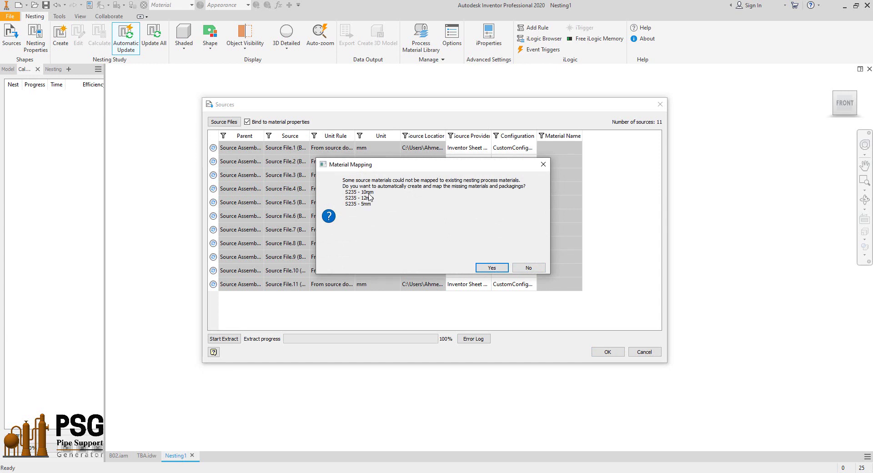
click(485, 268)
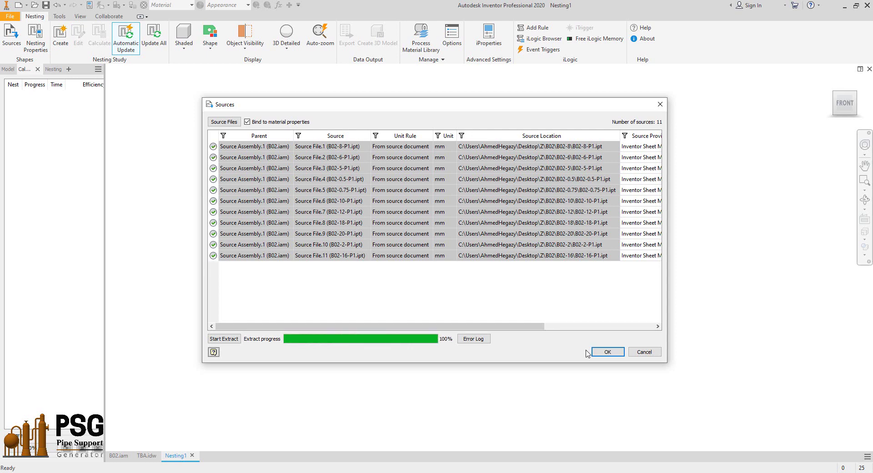
click(608, 352)
Delete the Generic material, Material ID.1, from the Process Material Library
click(418, 42)
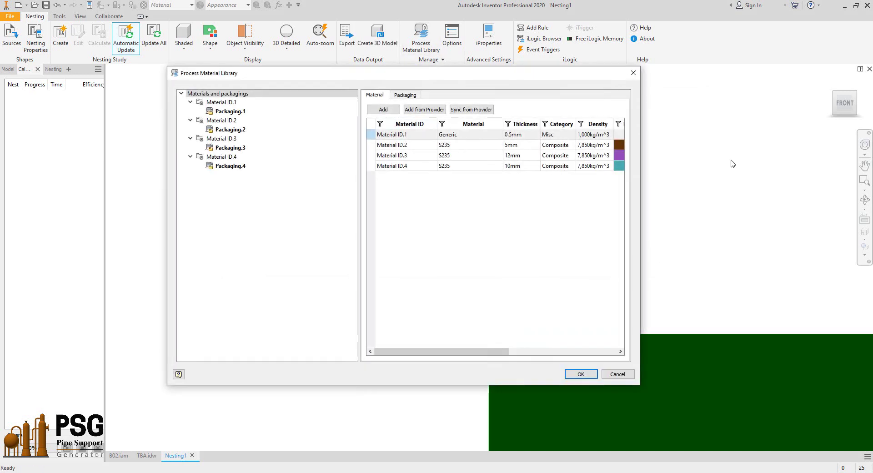
click(219, 102)
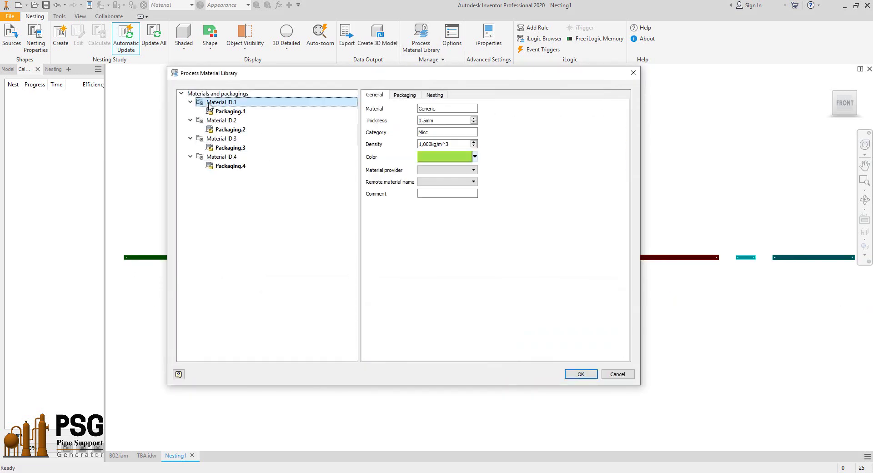
right_click(215, 102)
click(233, 164)
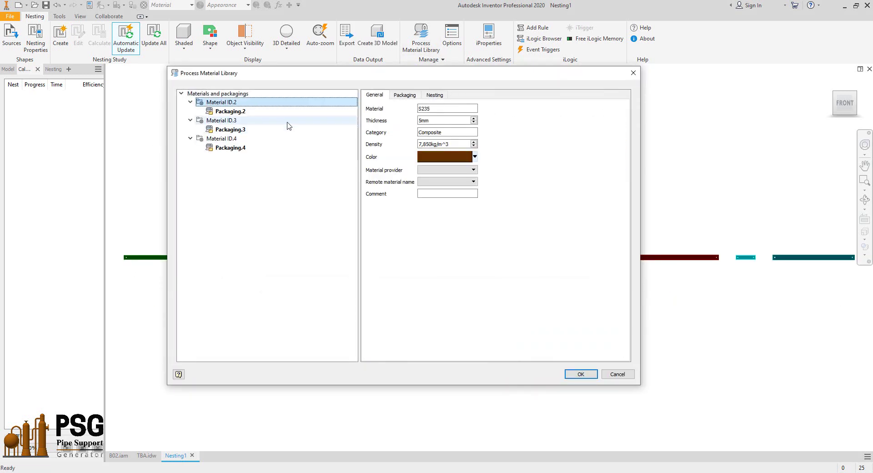
drag(451, 108, 386, 112)
click(223, 102)
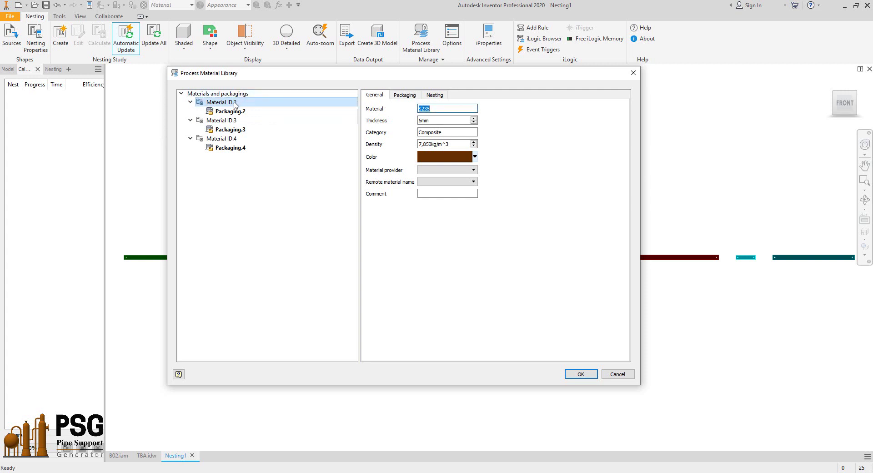
right_click(229, 102)
click(263, 155)
text(5mm)
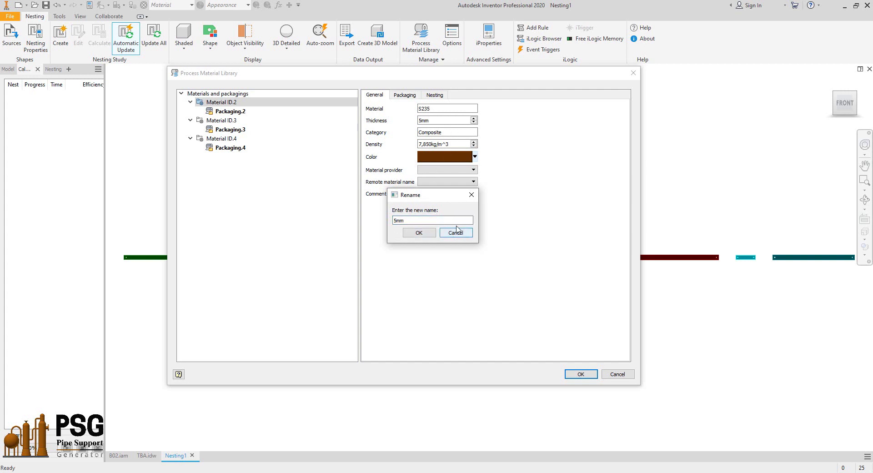
click(456, 232)
Rename Material ID.2 as S235 (5mm) in the material library
right_click(222, 102)
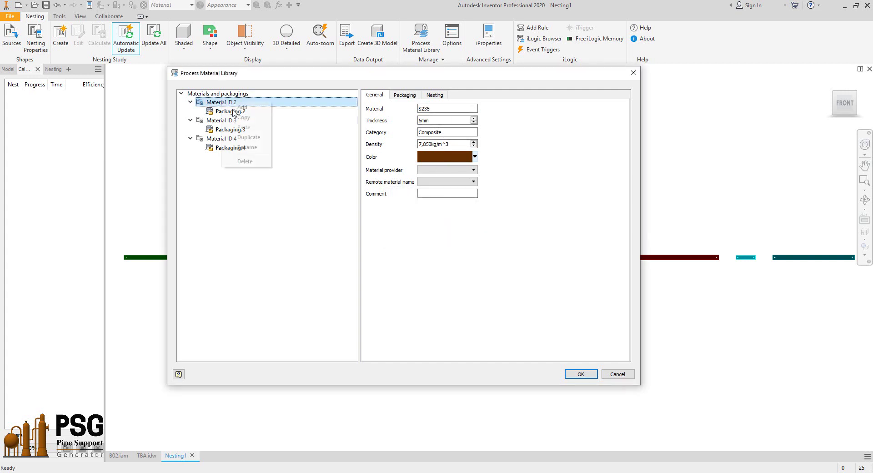
click(256, 156)
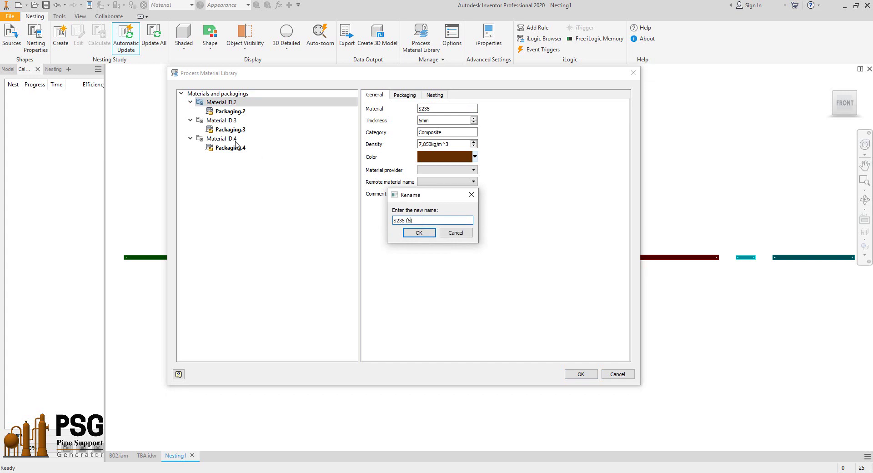
click(405, 232)
Rename Material ID.3 as S235 (12mm) in the material library
click(220, 120)
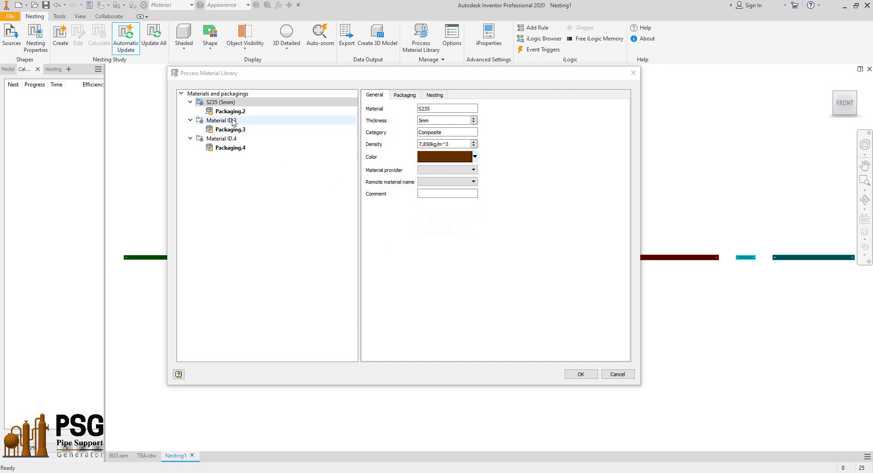
right_click(233, 120)
click(257, 166)
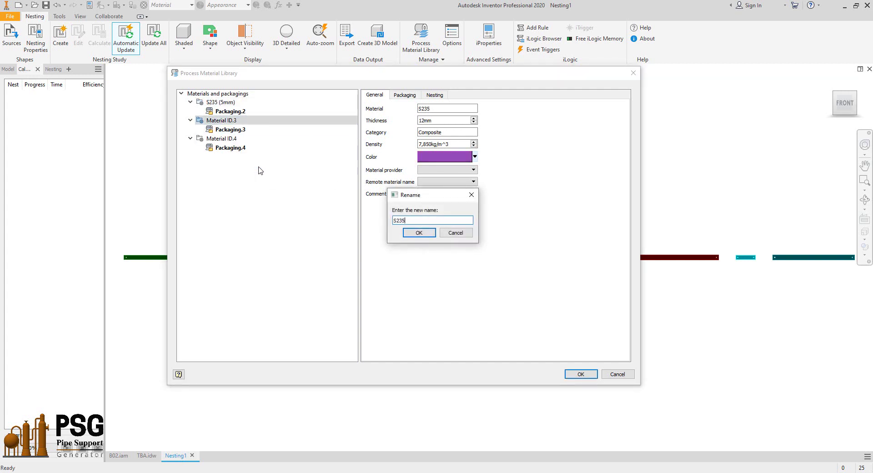
text((12mm)
key(Return)
Rename Material ID.4 as S235 (10mm) in the material library
click(236, 139)
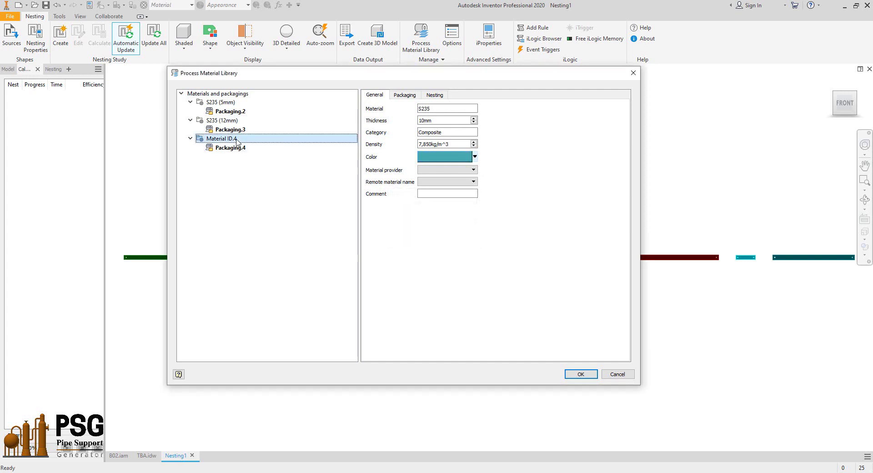
right_click(236, 139)
click(262, 185)
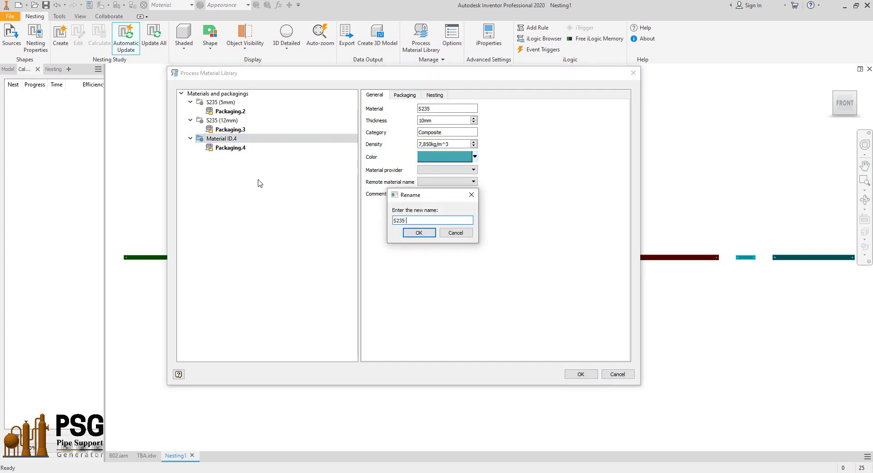
text((10mm))
click(419, 232)
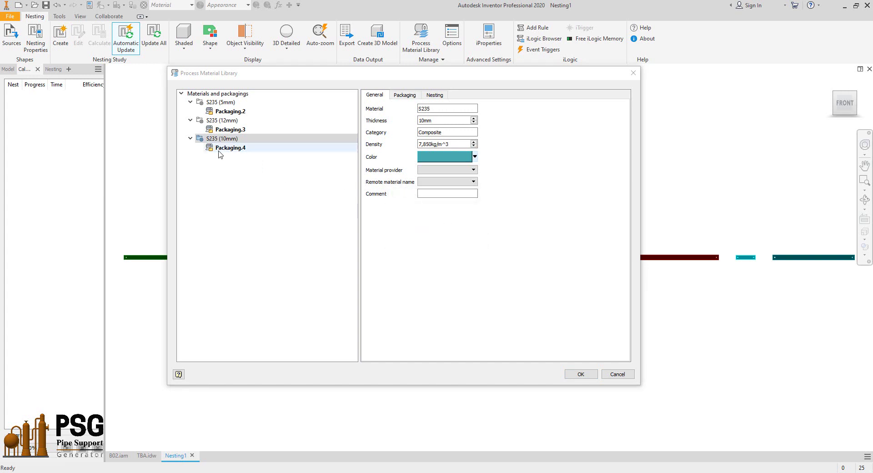
Set Packaging.4 of S235 (10mm) to 6,000 mm length and 1,500 mm width, and check that material's nesting settings
click(231, 148)
click(426, 110)
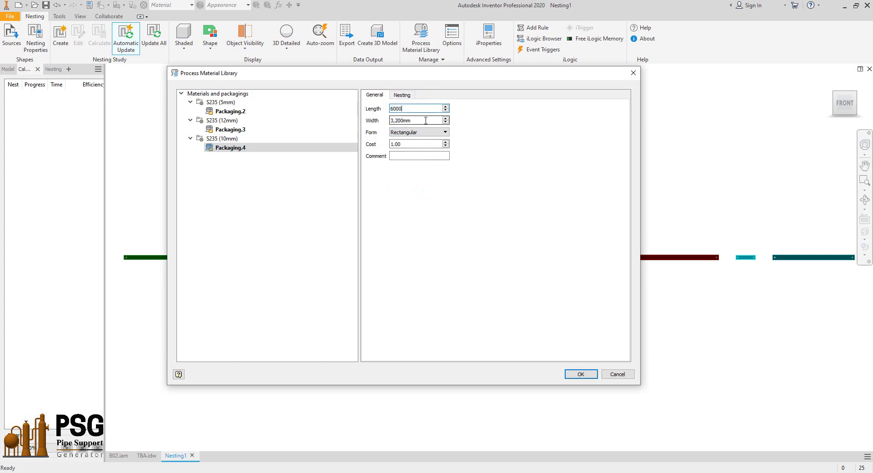
key(Tab)
text(1,500)
key(Tab)
key(Tab)
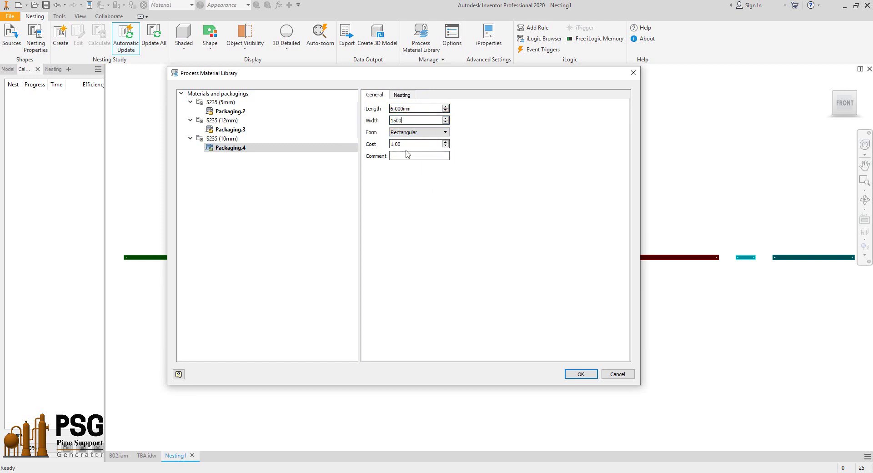
click(222, 139)
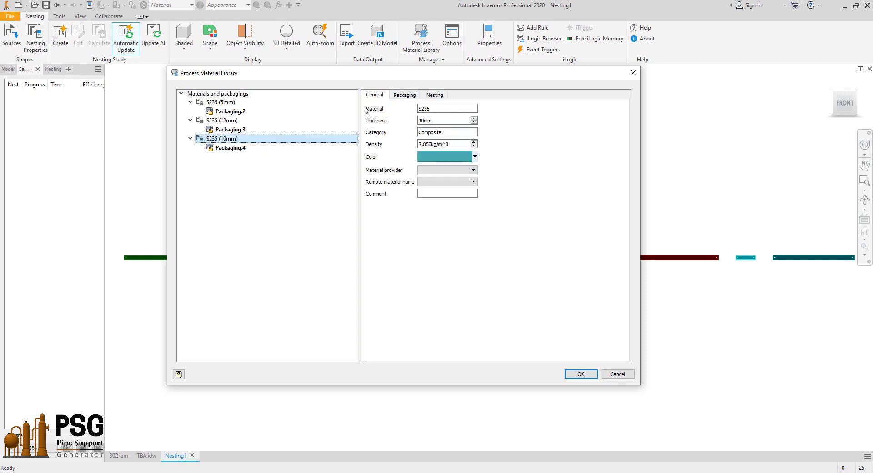
click(434, 94)
Set Packaging.3 and Packaging.2 to 6,000 mm length and 1,500 mm width, and apply the material library changes
click(248, 130)
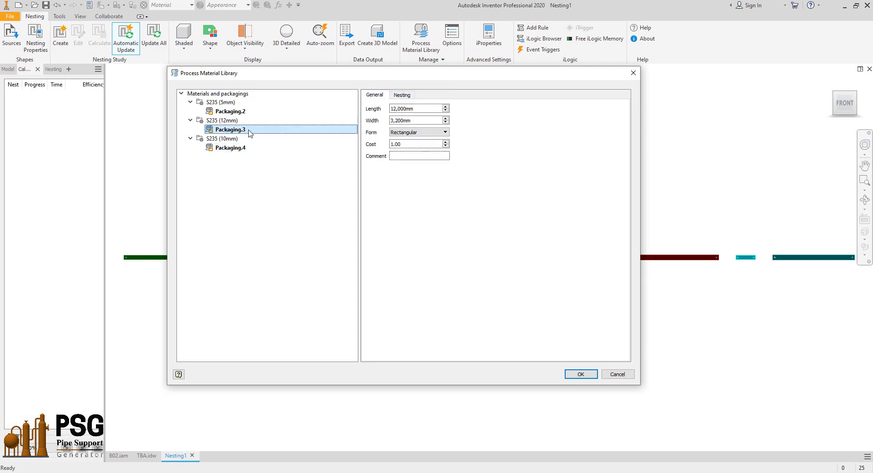
click(424, 111)
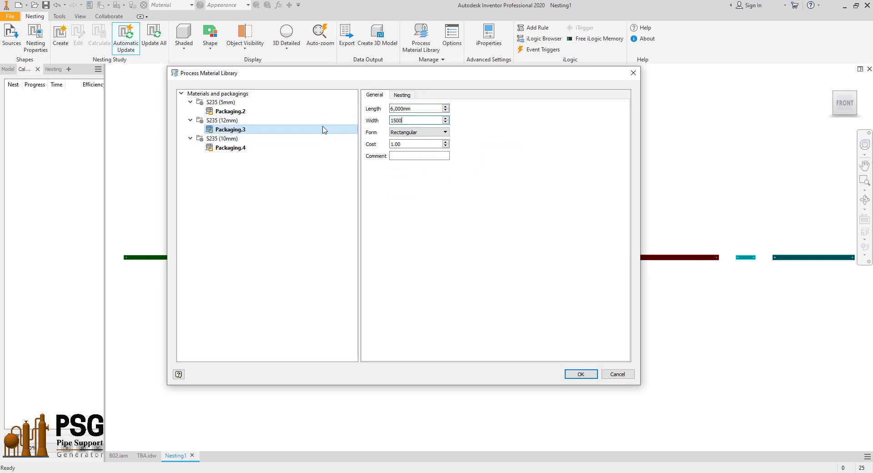
click(231, 111)
click(400, 109)
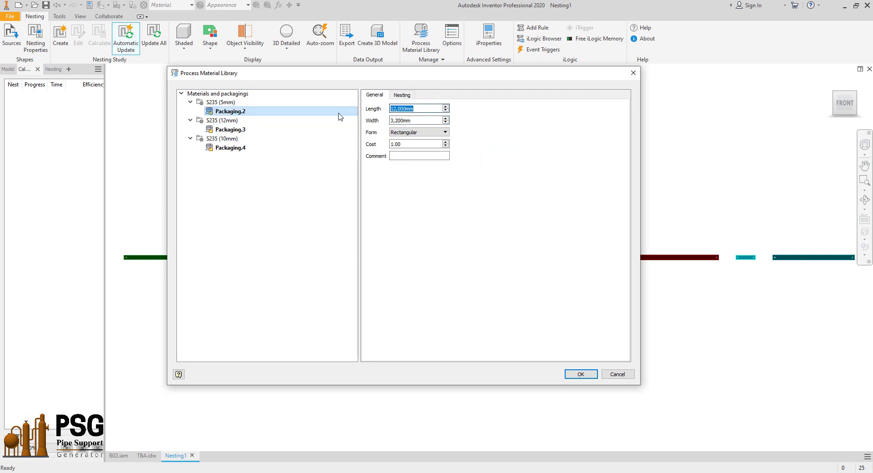
text(600)
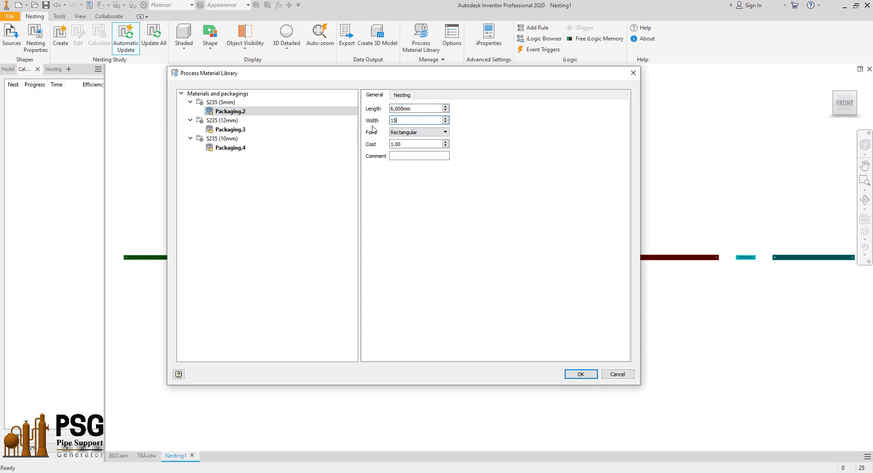
click(581, 374)
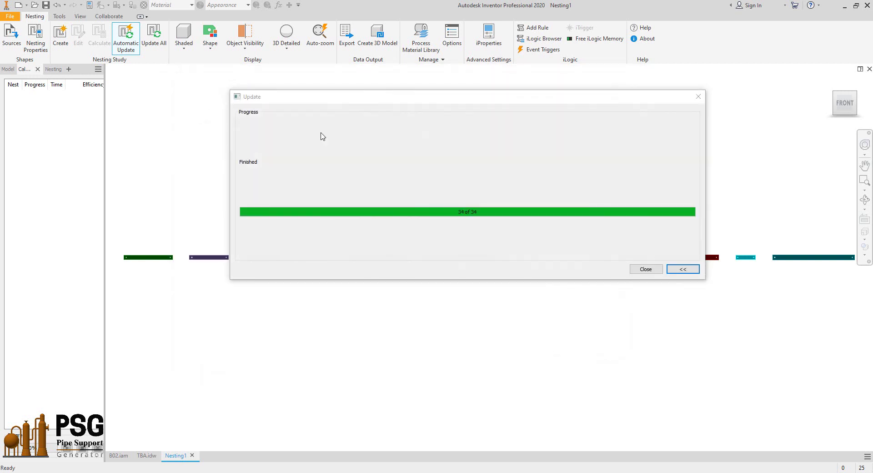
Create and calculate a nesting study of all S235 shapes on the three packagings, with remnant optimization set to Minimize length
click(60, 35)
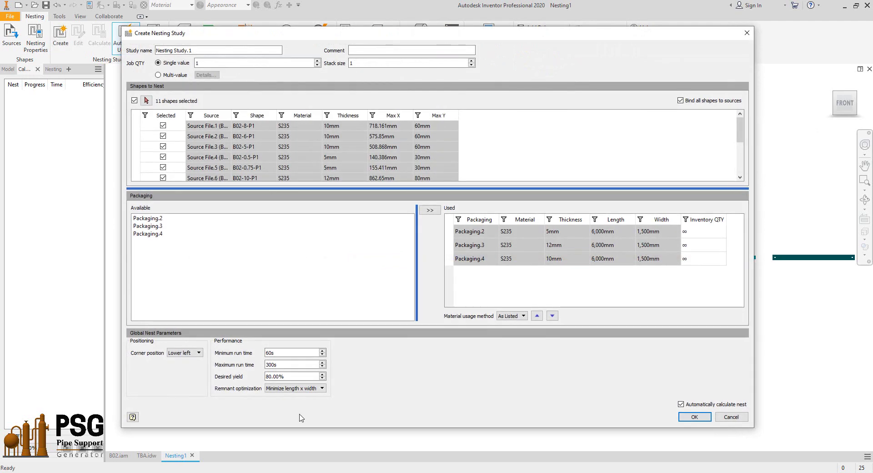
click(296, 389)
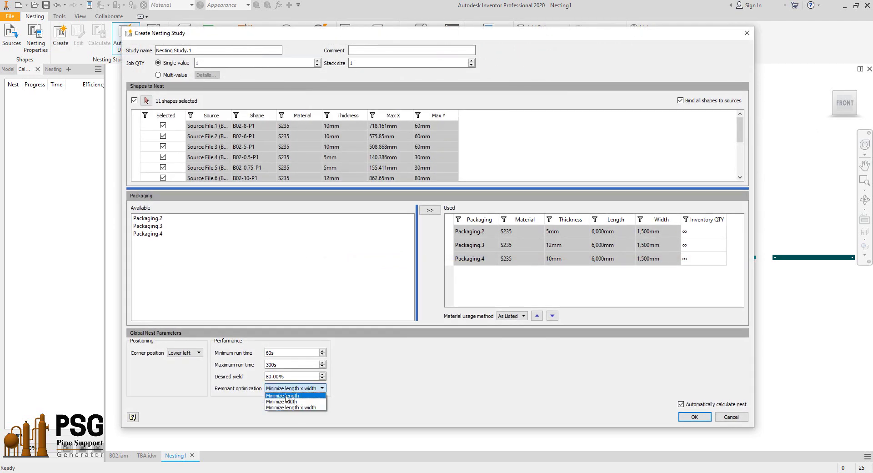
click(286, 397)
click(695, 417)
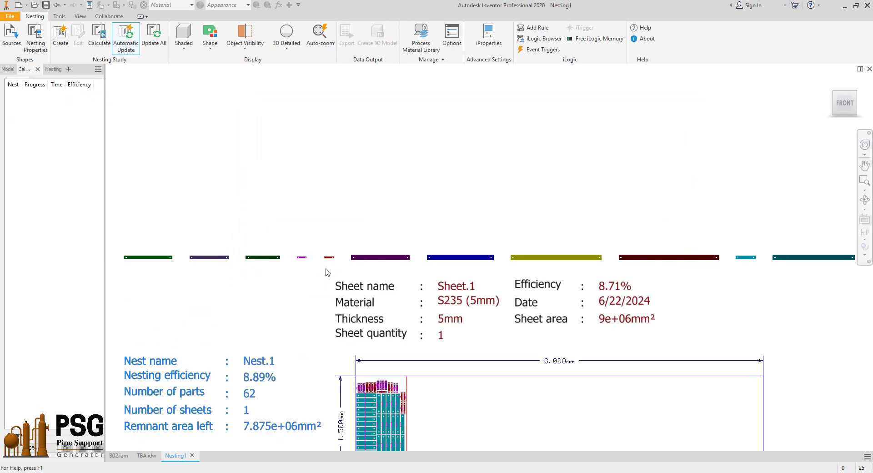
Examine the 5 mm nest on Sheet.1, checking its part layout and the sheet length it uses
scroll(343, 336, up, 8)
scroll(395, 257, down, 6)
scroll(425, 211, up, 4)
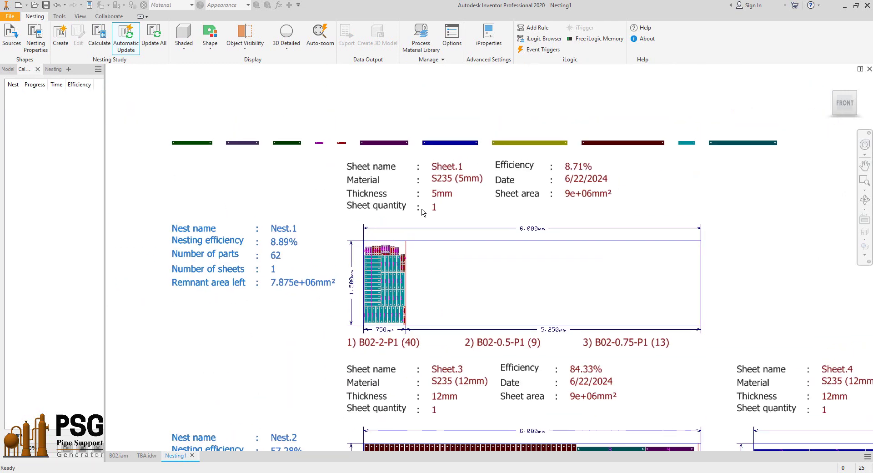
scroll(428, 287, up, 5)
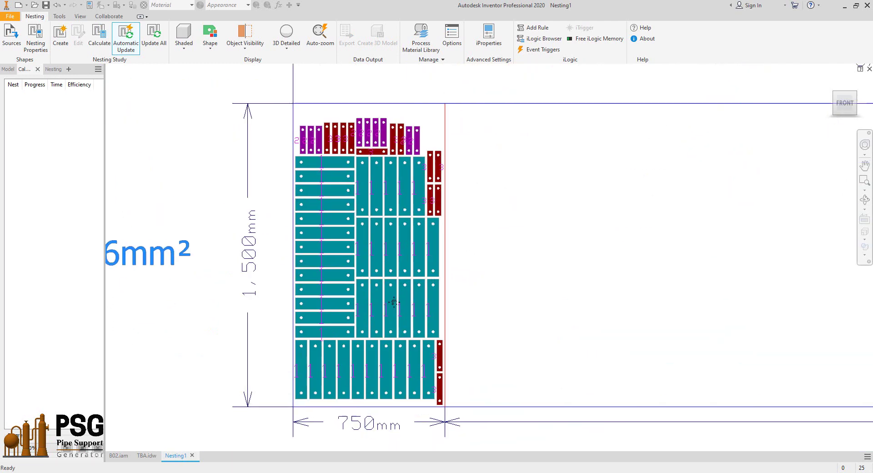
scroll(421, 363, down, 2)
scroll(421, 363, down, 2)
scroll(423, 373, up, 4)
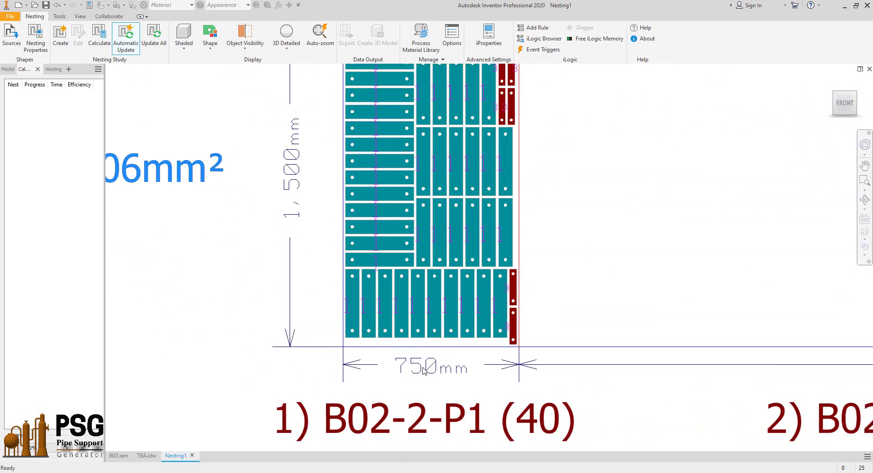
scroll(437, 382, down, 3)
scroll(449, 390, up, 2)
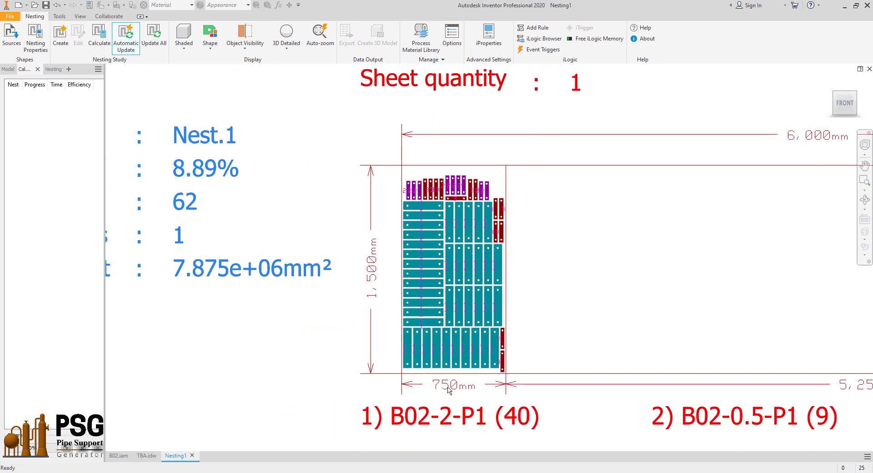
scroll(449, 391, down, 5)
Examine the 12 mm nest's summary and the part layout on Sheet.3
middle_drag(446, 283, 399, 127)
scroll(317, 369, up, 3)
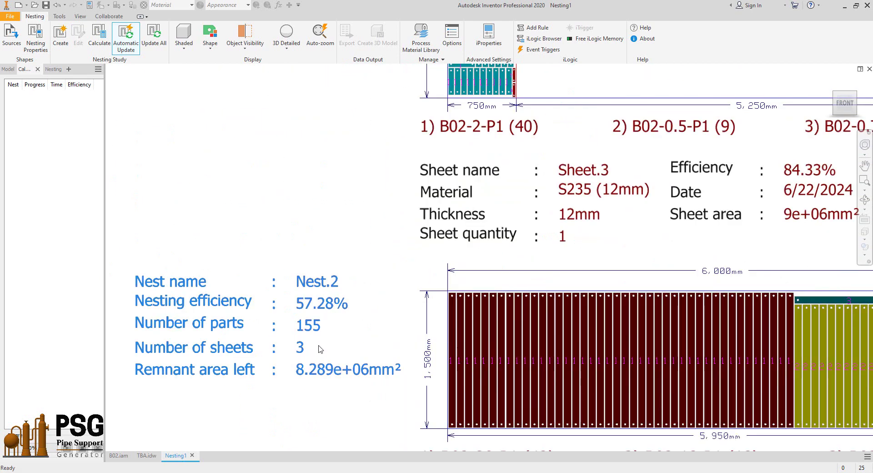
middle_drag(514, 299, 477, 309)
scroll(487, 269, down, 5)
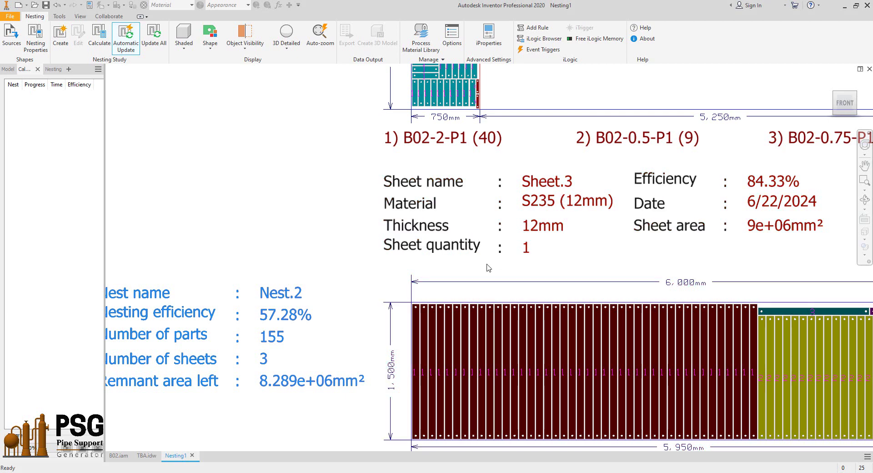
scroll(254, 292, up, 3)
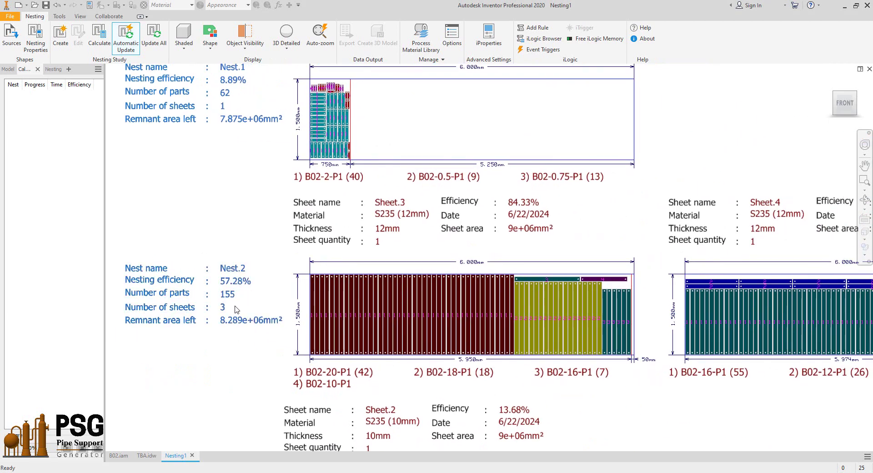
scroll(235, 309, down, 3)
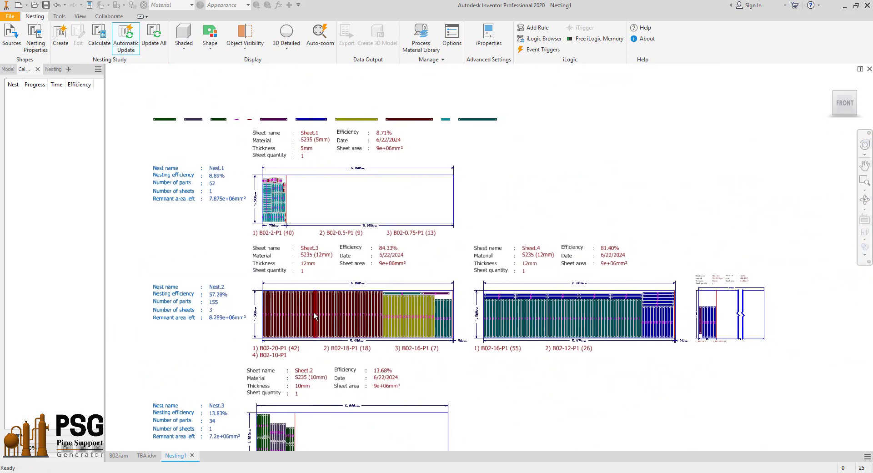
scroll(339, 314, up, 3)
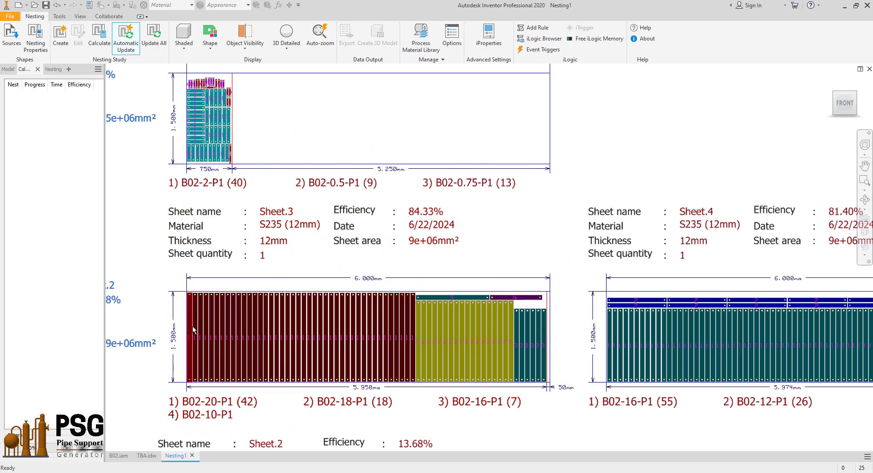
middle_drag(504, 344, 413, 331)
middle_drag(291, 319, 426, 306)
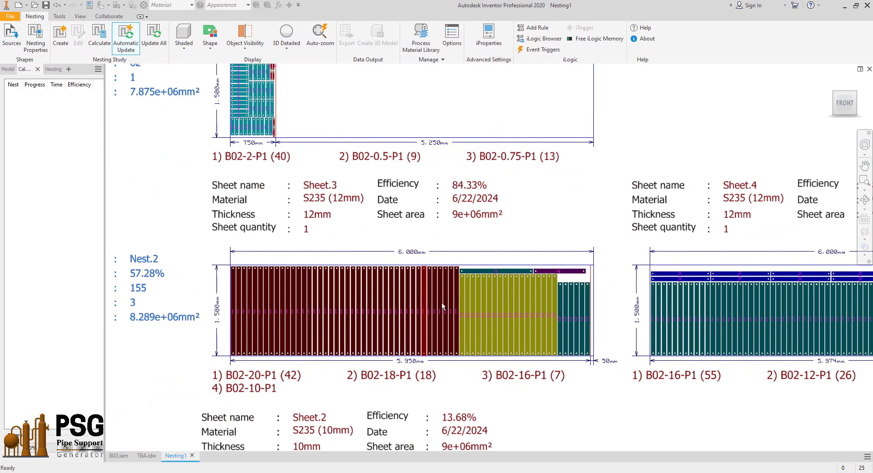
Examine the 12 mm part layouts on Sheet.4 and Sheet.5, including the used length of the last sheet
middle_drag(546, 325, 206, 314)
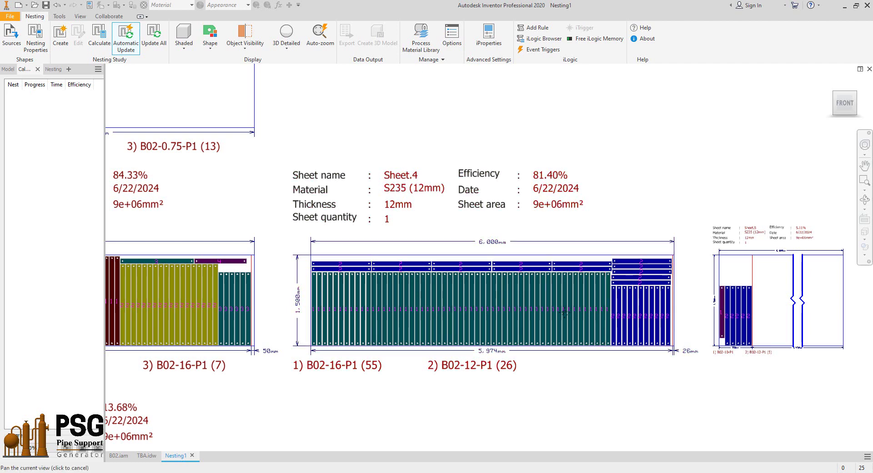
middle_drag(564, 313, 385, 309)
scroll(580, 322, up, 3)
scroll(551, 358, up, 3)
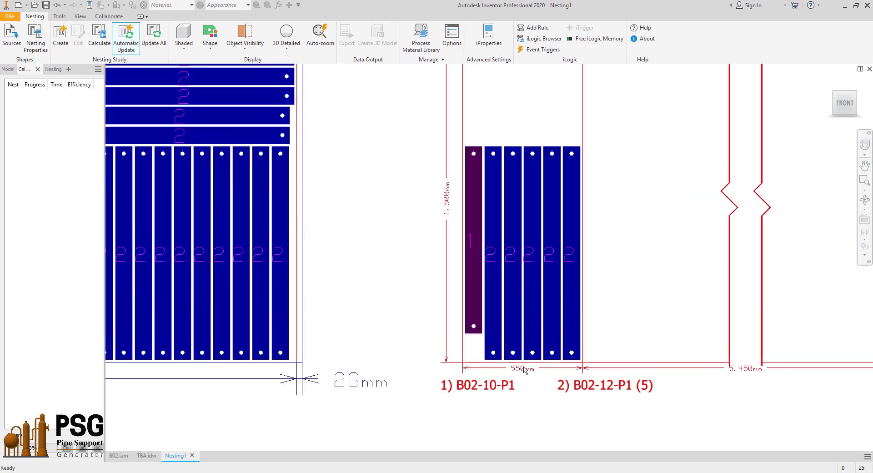
middle_drag(526, 370, 491, 427)
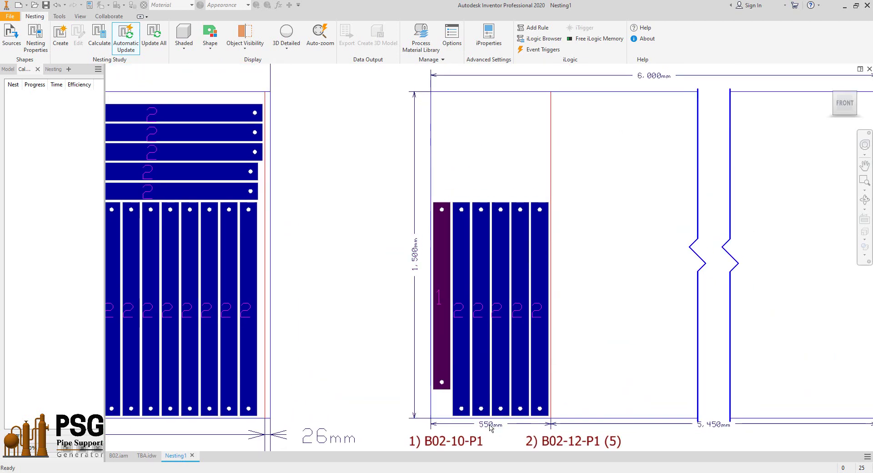
scroll(498, 422, down, 3)
middle_drag(498, 422, 620, 197)
scroll(578, 231, down, 3)
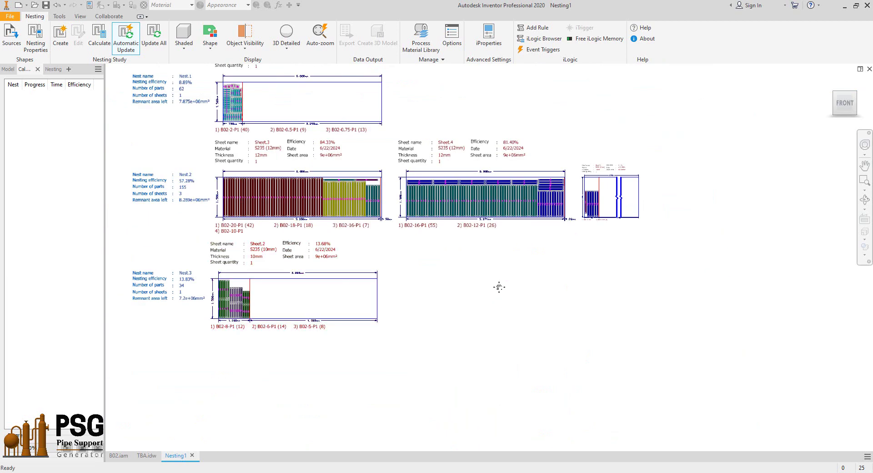
Examine the 10 mm nest on Sheet.2, checking its part layout and used length, and review all nests together
middle_drag(497, 283, 626, 262)
scroll(343, 267, up, 2)
scroll(466, 194, up, 3)
scroll(440, 198, down, 3)
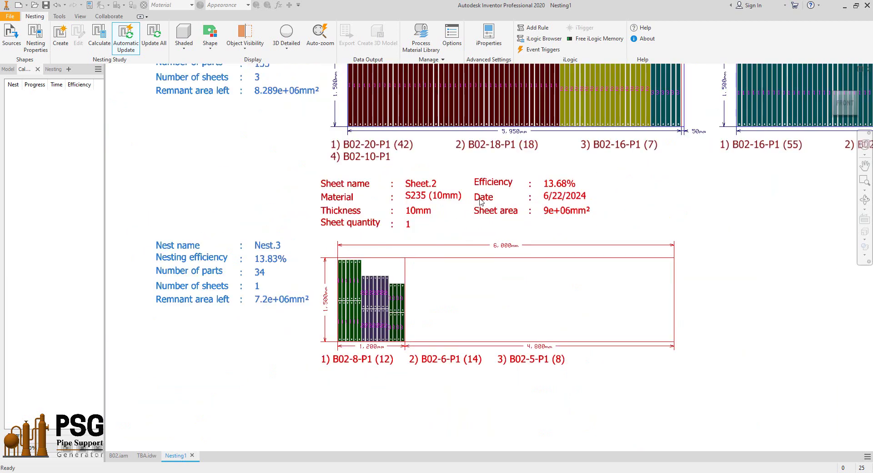
scroll(417, 301, up, 2)
scroll(433, 323, up, 3)
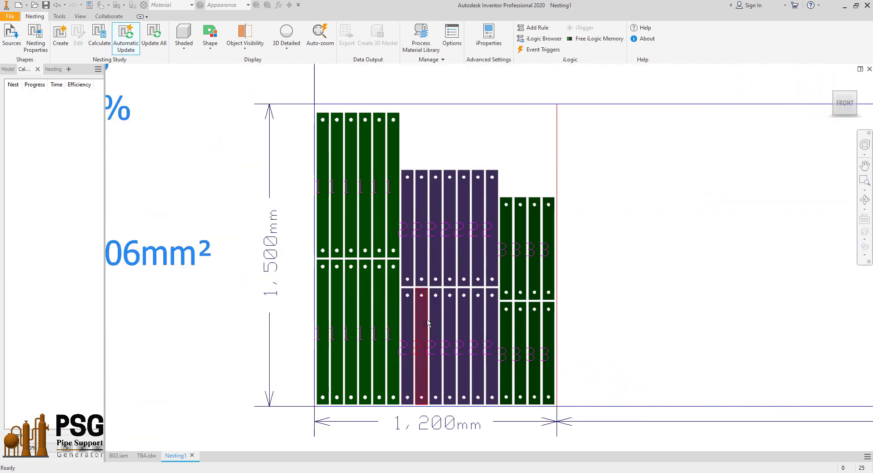
middle_drag(475, 355, 470, 254)
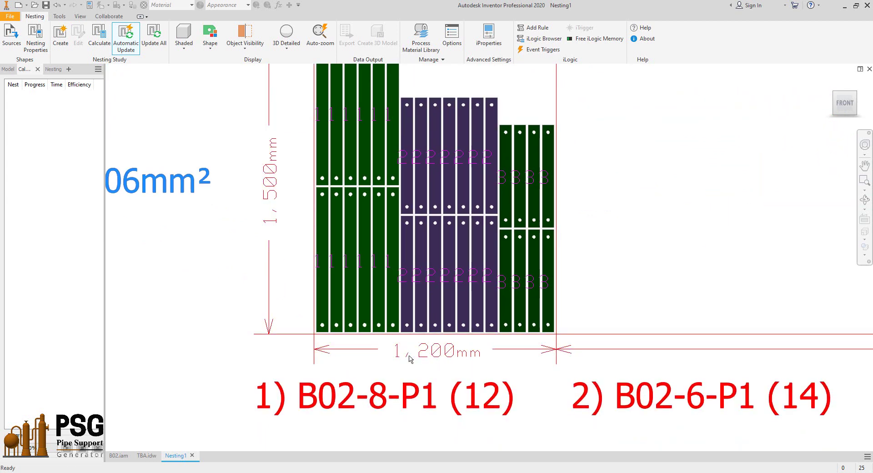
scroll(413, 359, down, 5)
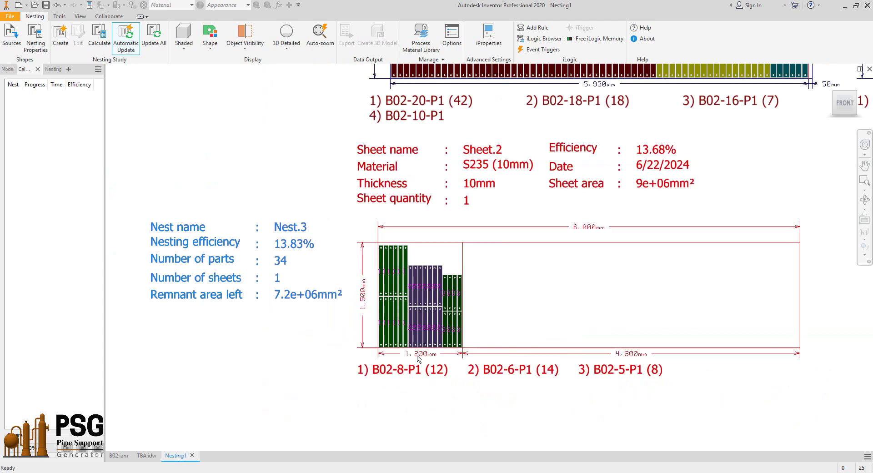
scroll(422, 332, down, 2)
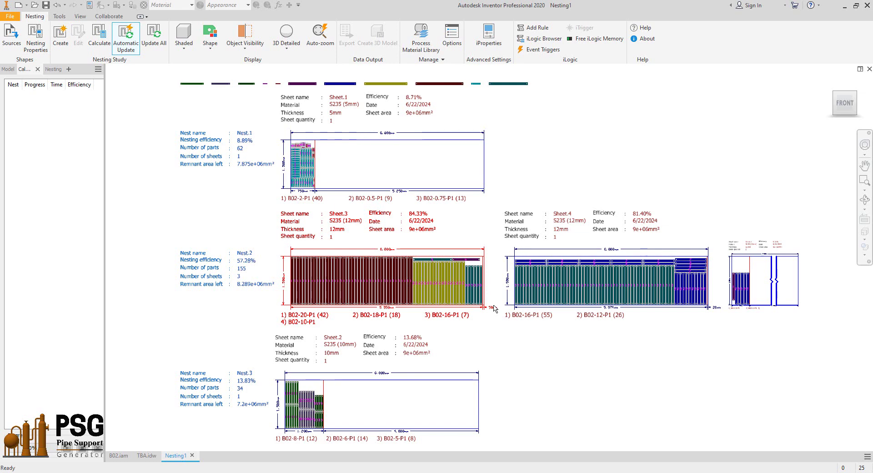
Review the B02.iam assembly and the TBA.idw workshop drawing, and return to the Nesting1 document
click(119, 455)
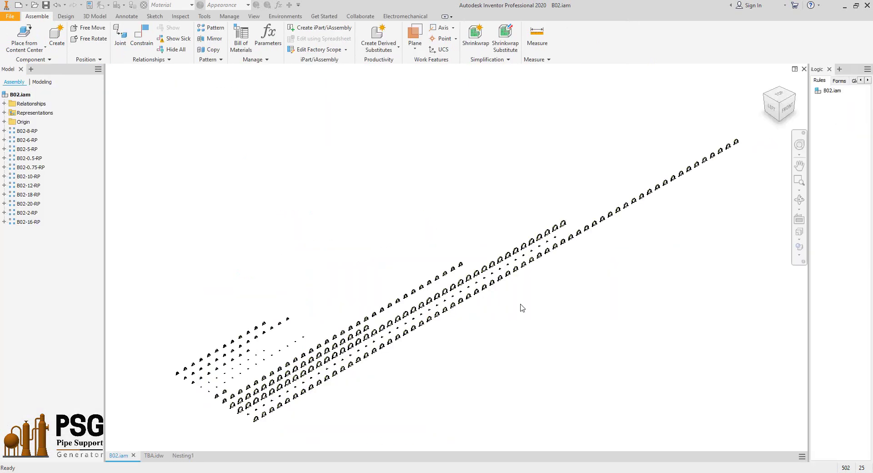
click(155, 457)
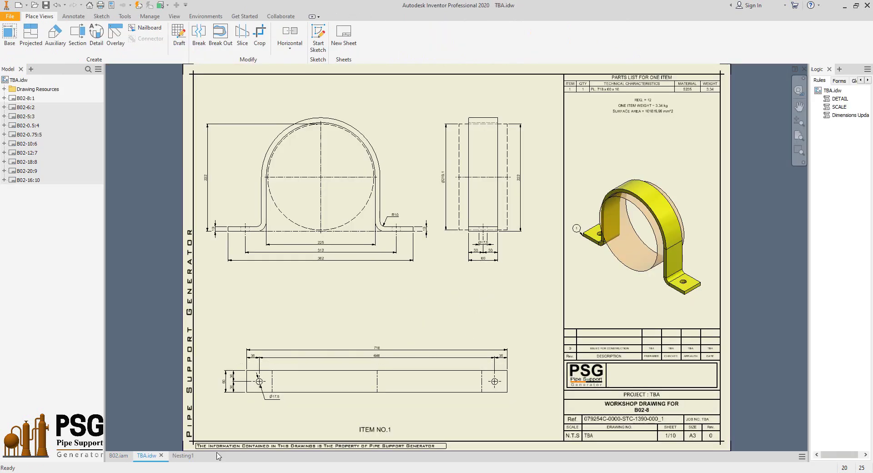
click(190, 455)
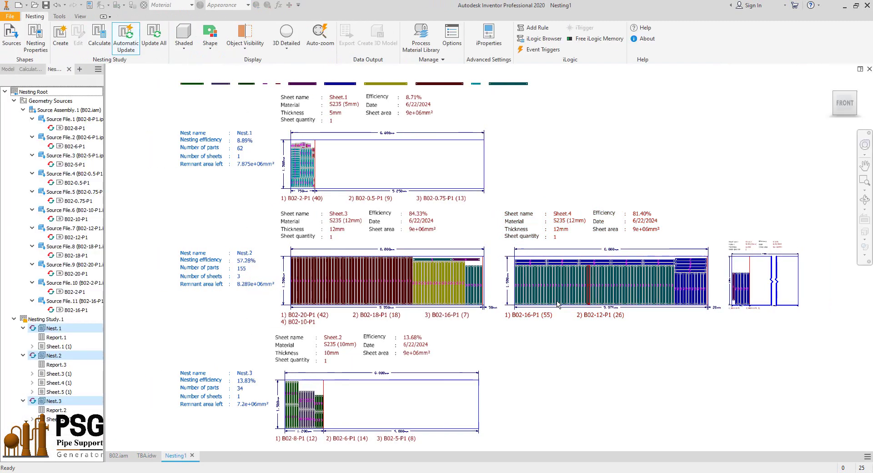